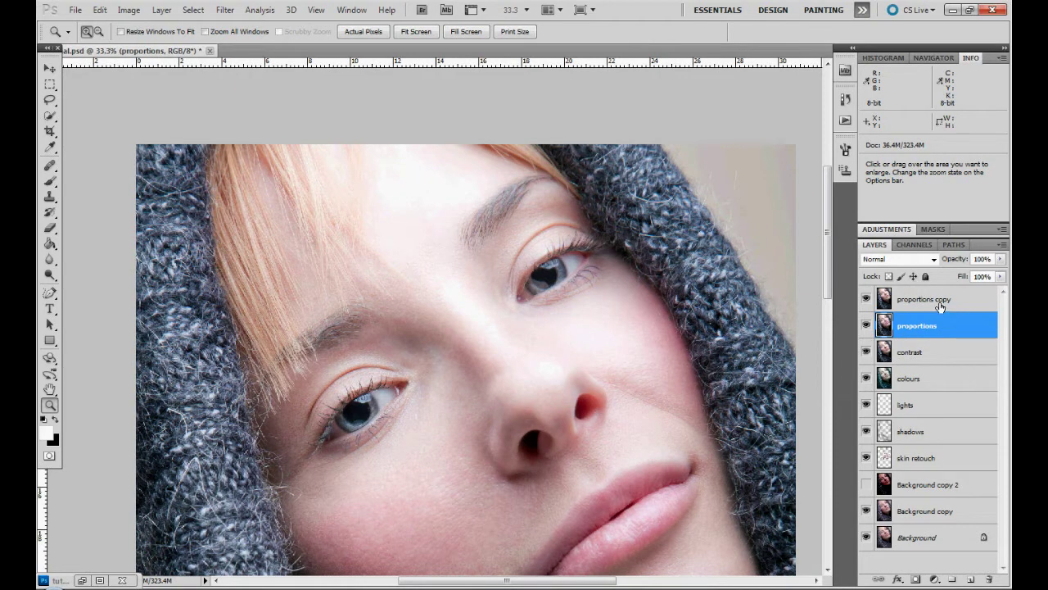
Rename the duplicated layer "proportions copy" to "high pass"
click(940, 304)
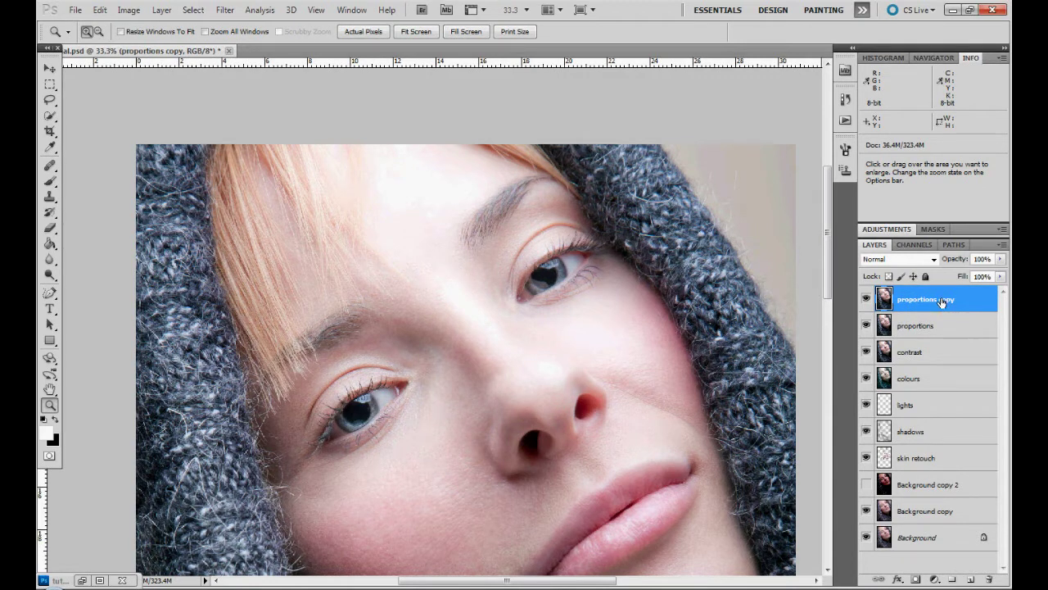
double_click(942, 302)
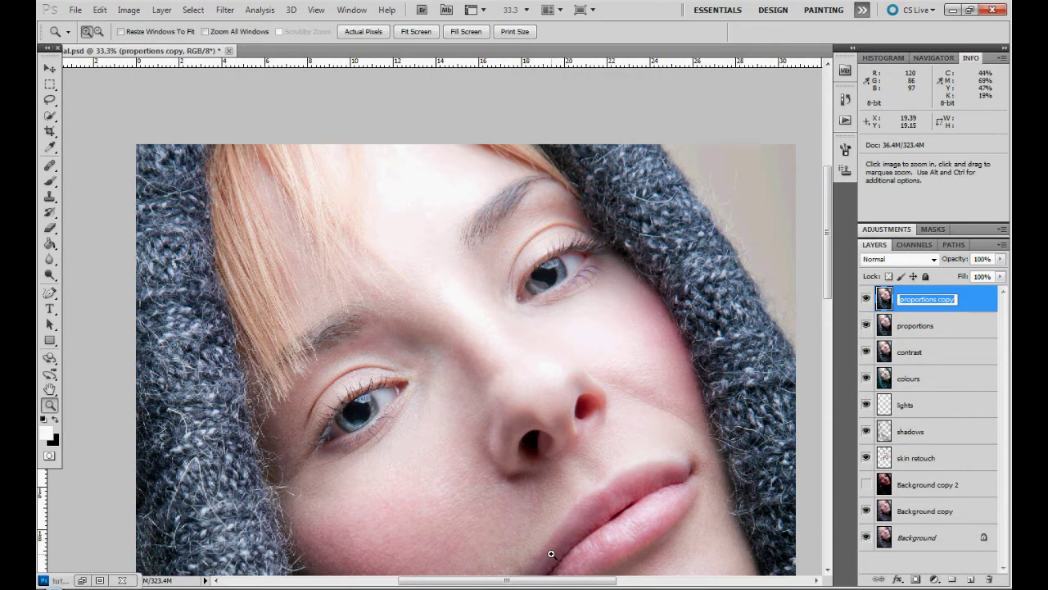
text(high)
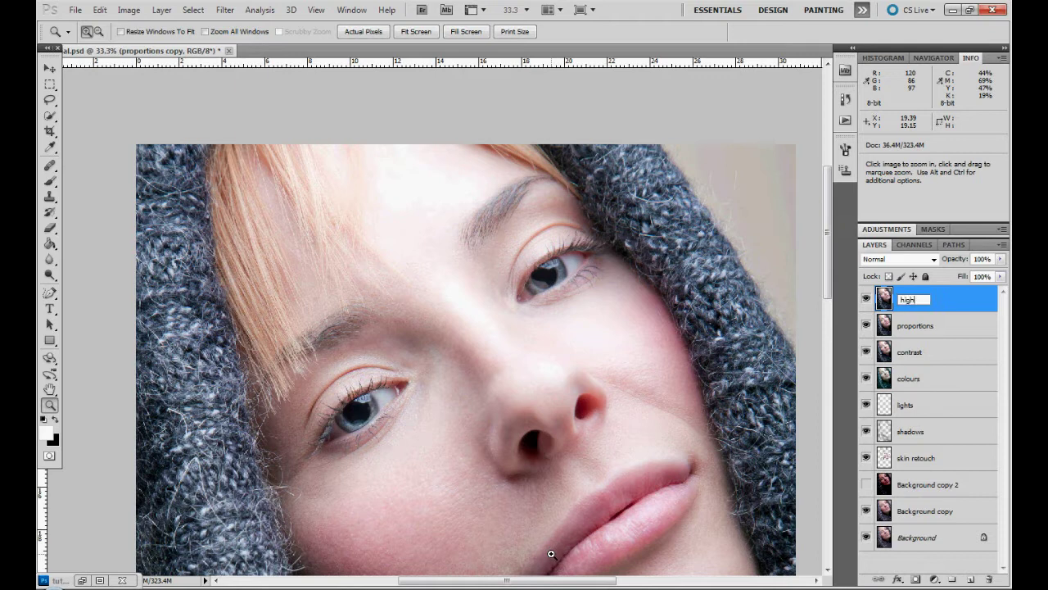
text( pass)
key(Return)
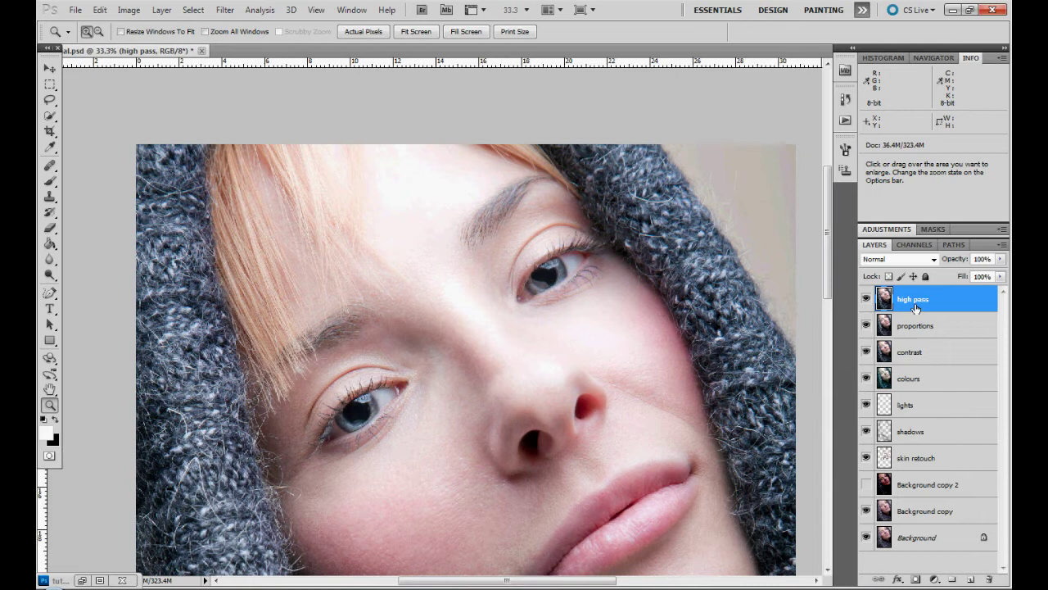
Apply the High Pass filter to the high pass layer with a small radius that keeps only fine edges, and set its blend mode to Hard Light
click(225, 10)
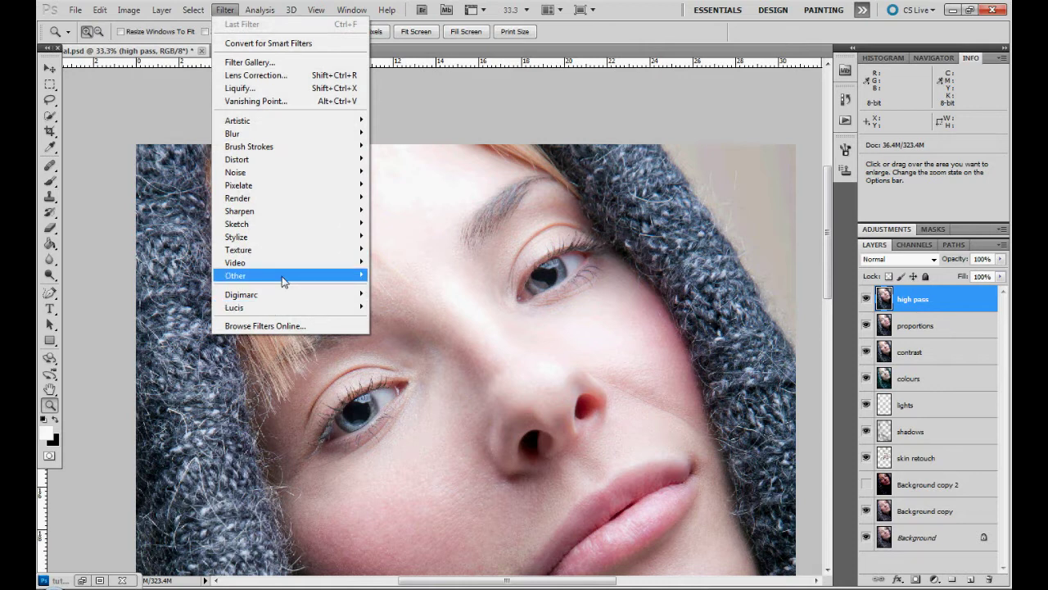
mouse_move(284, 278)
click(401, 288)
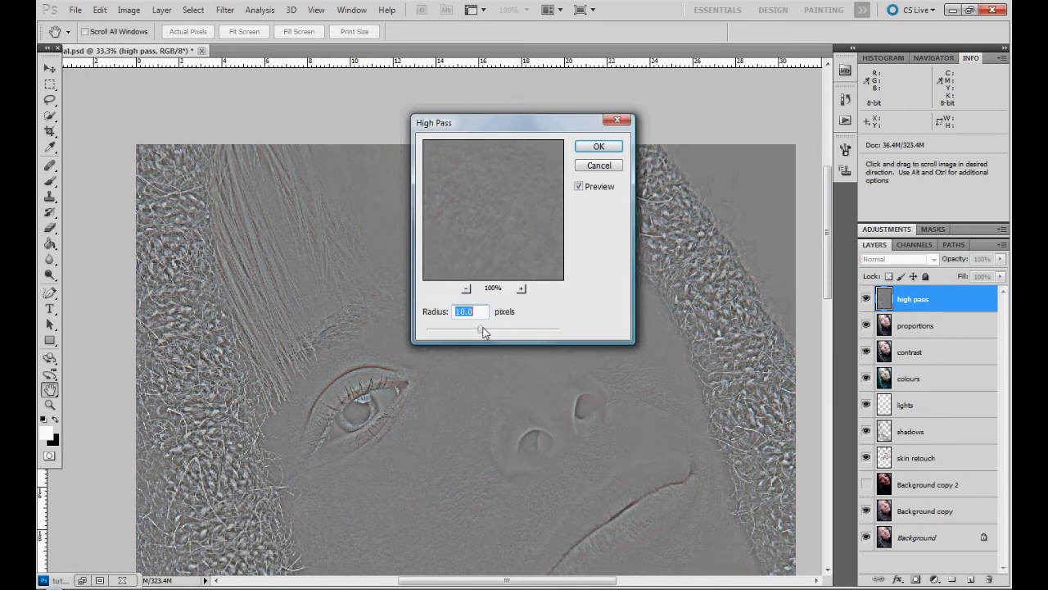
drag(481, 331, 457, 333)
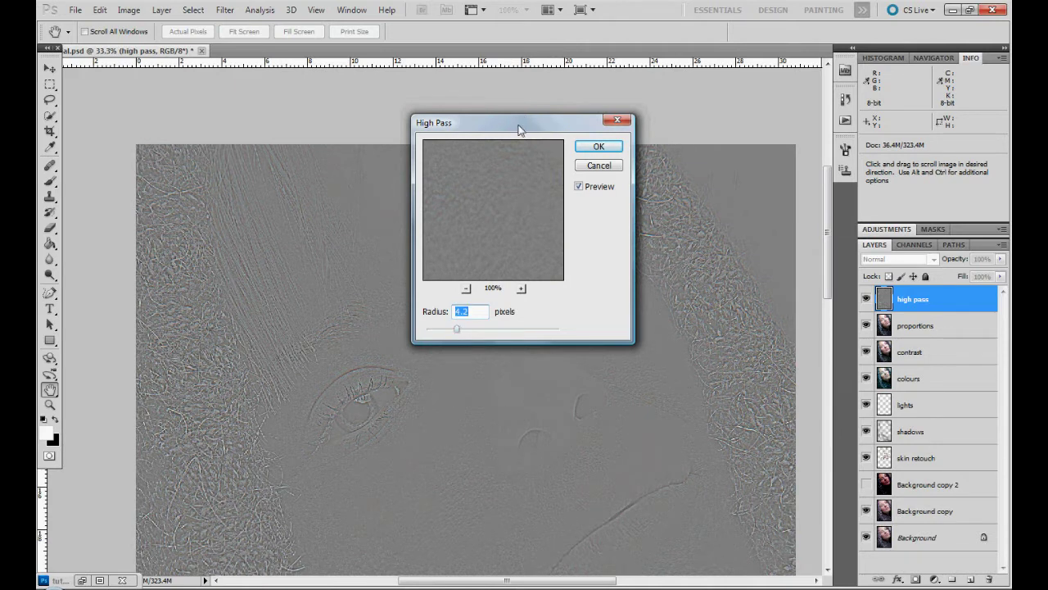
drag(552, 124, 735, 115)
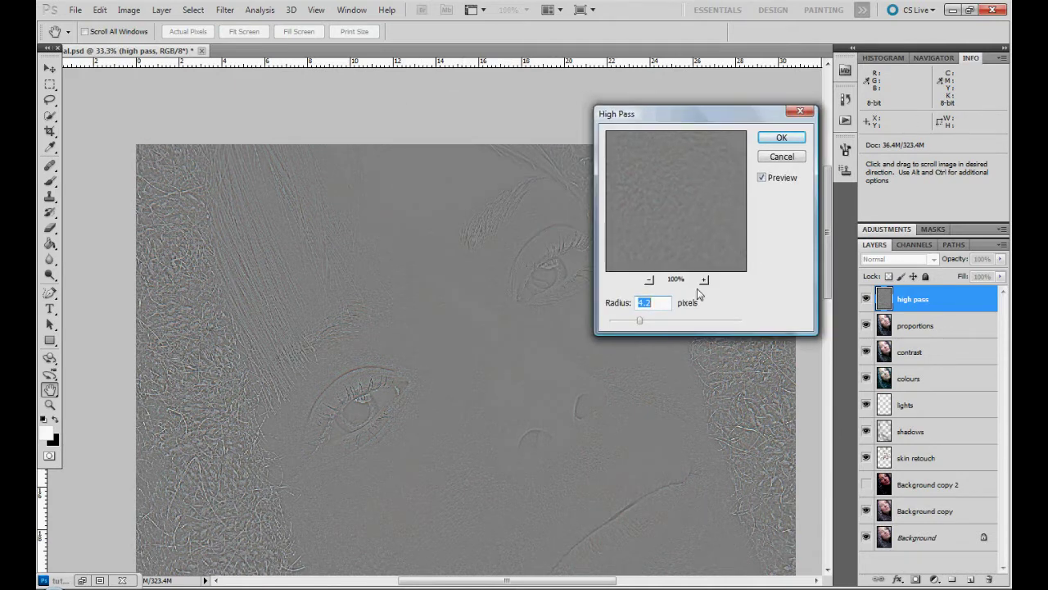
drag(640, 326, 623, 322)
drag(623, 325, 627, 325)
click(783, 138)
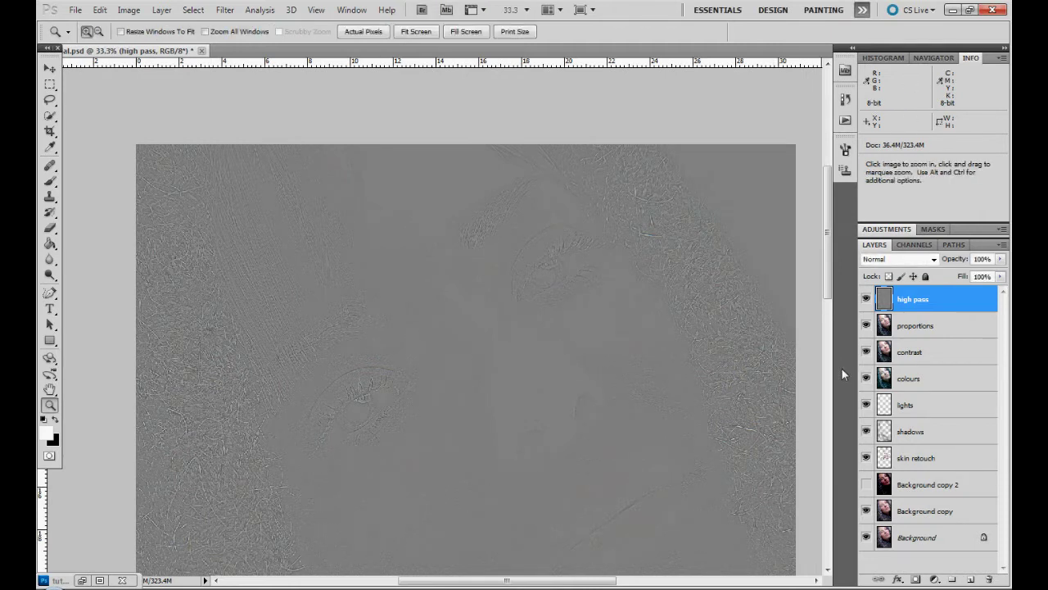
click(932, 259)
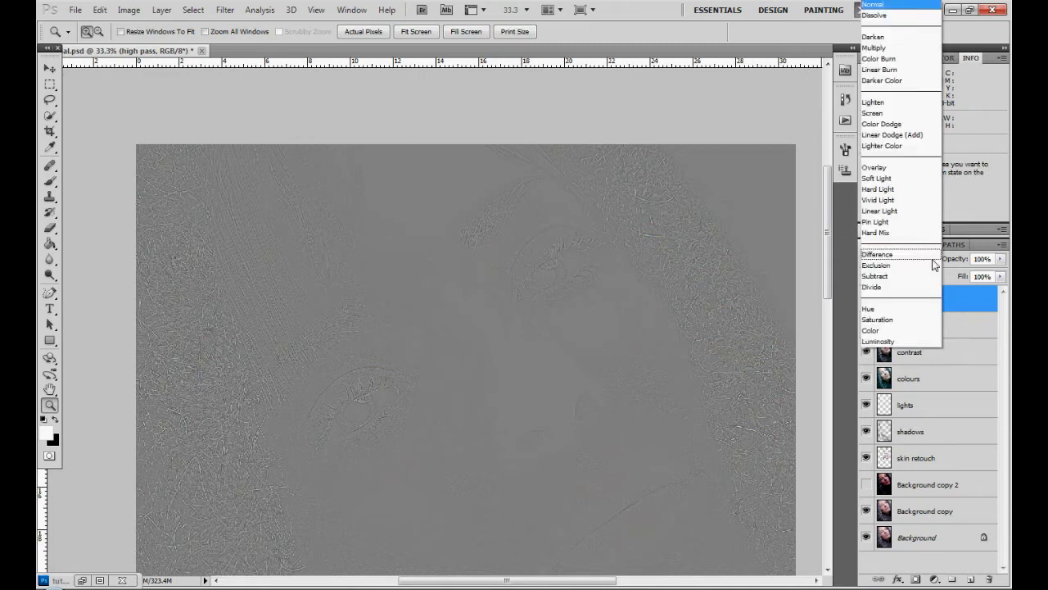
click(923, 189)
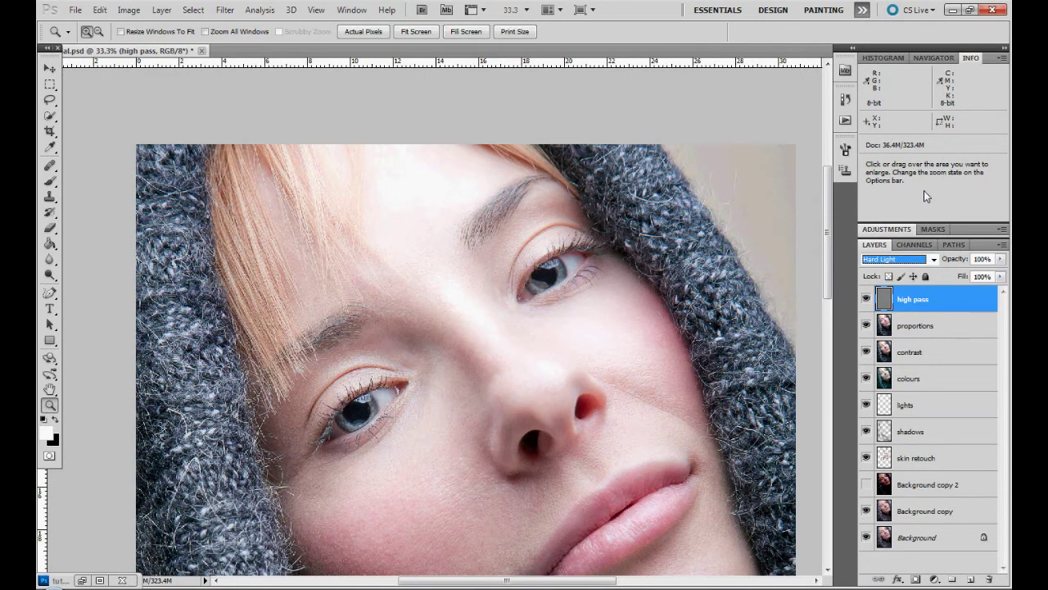
Compare the eyes, eyebrow and nose area up close with and without the high pass layer
click(561, 352)
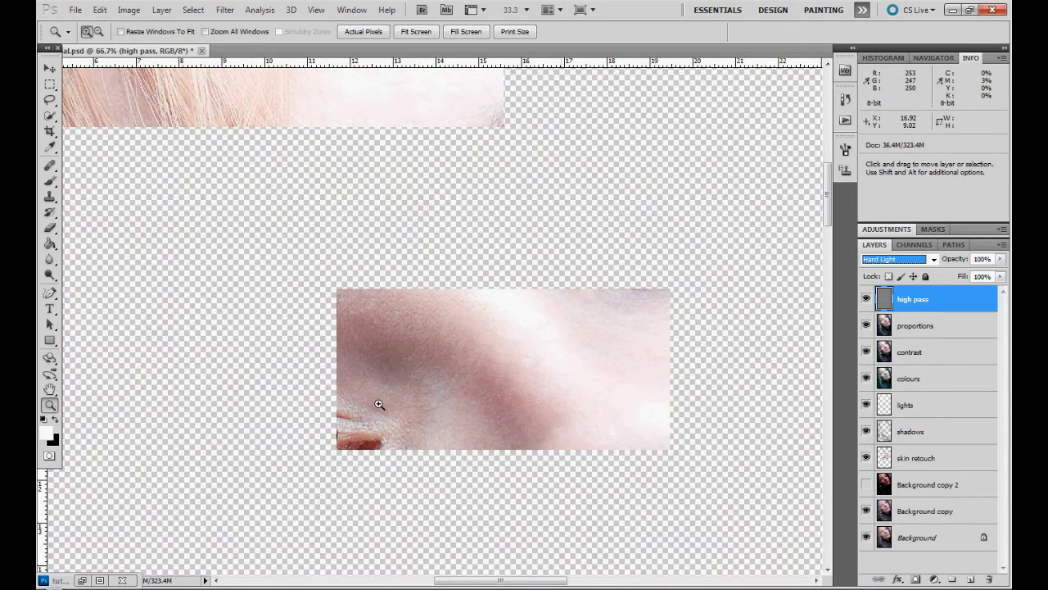
click(409, 370)
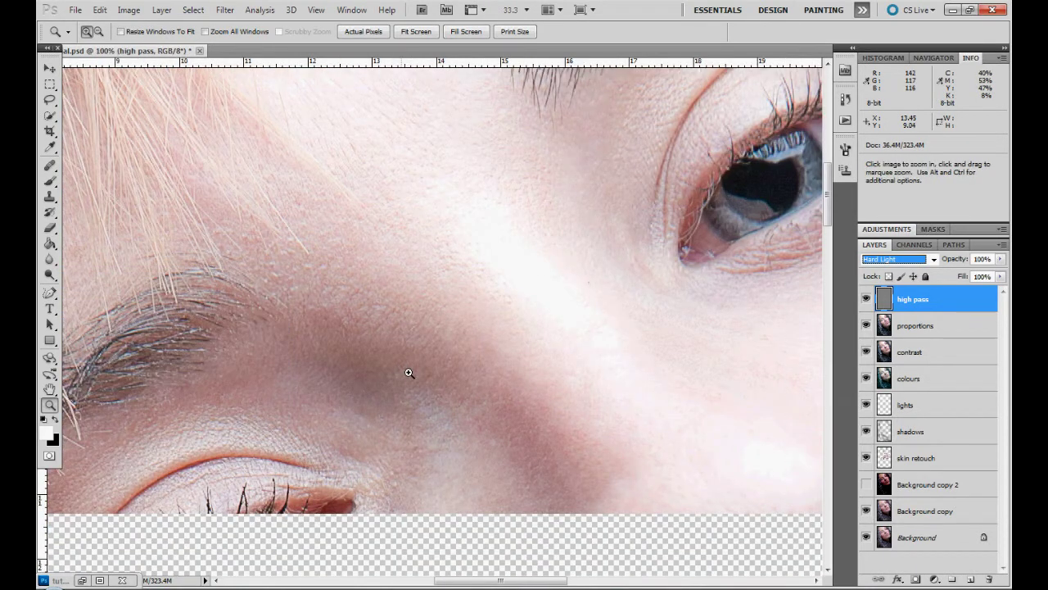
key(ctrl+minus)
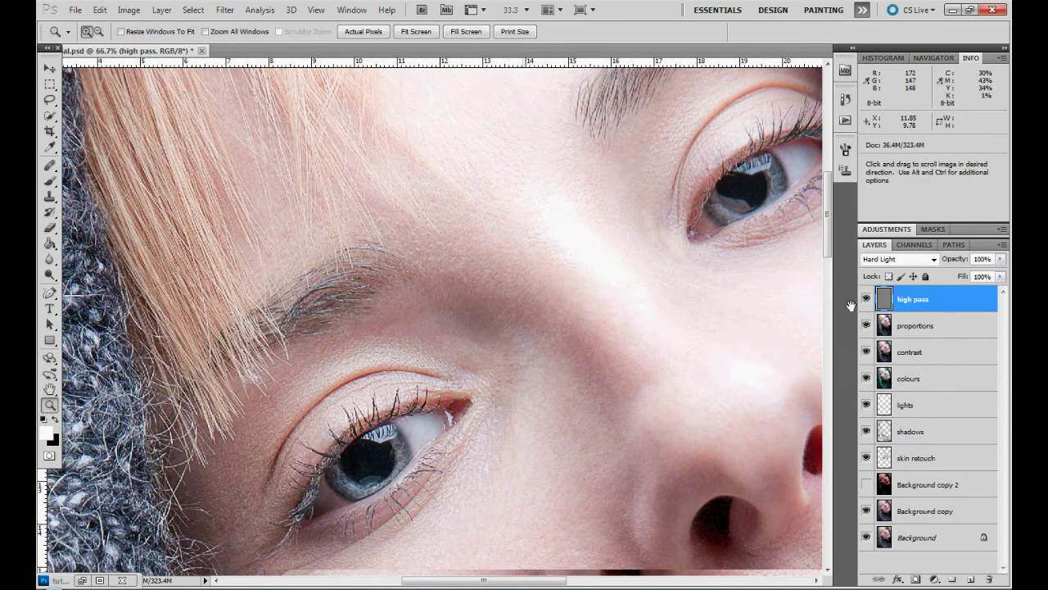
click(865, 300)
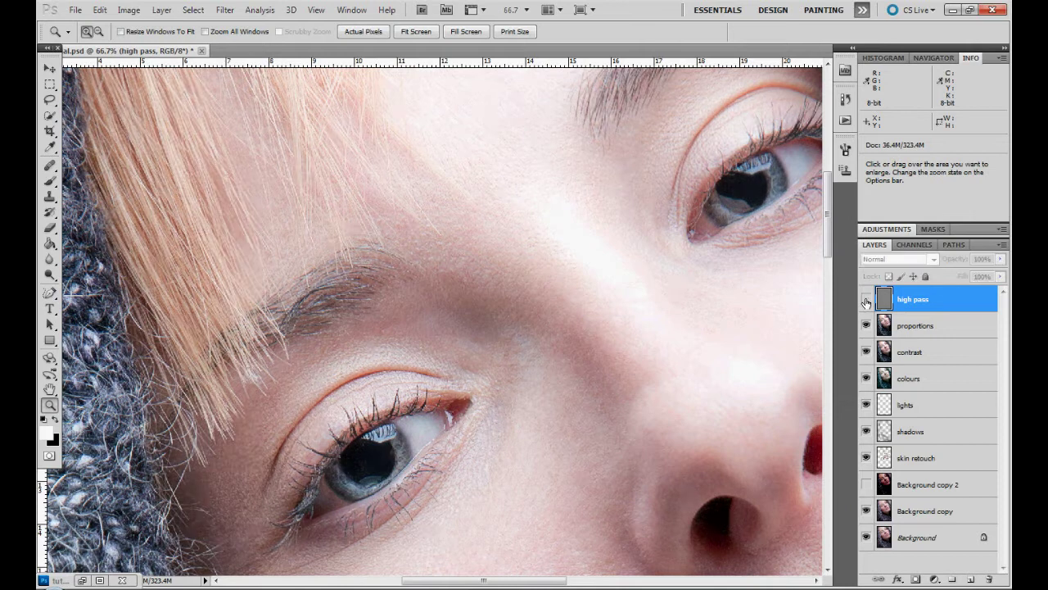
click(866, 300)
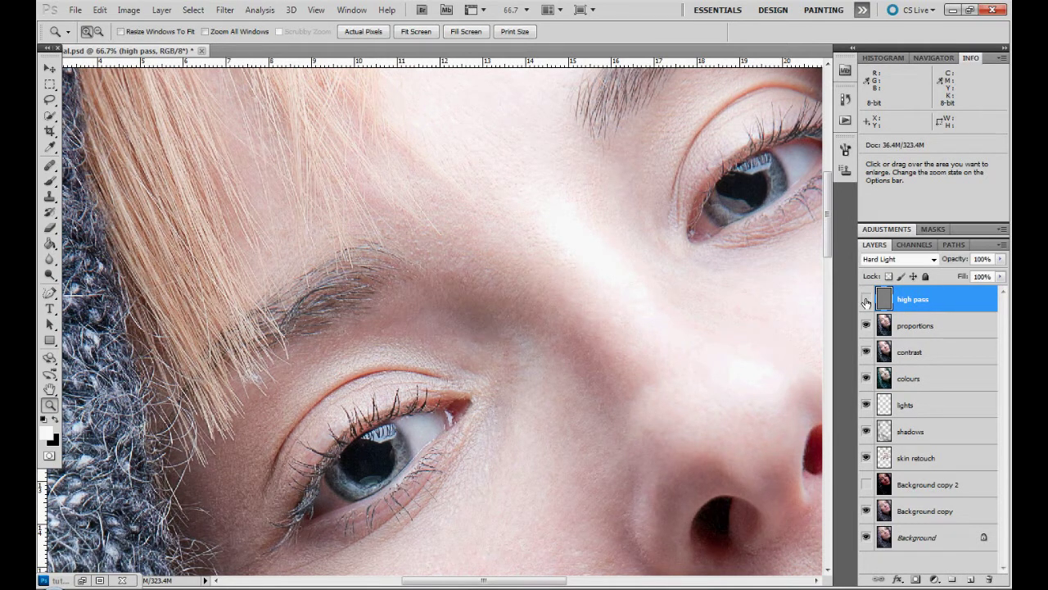
click(865, 300)
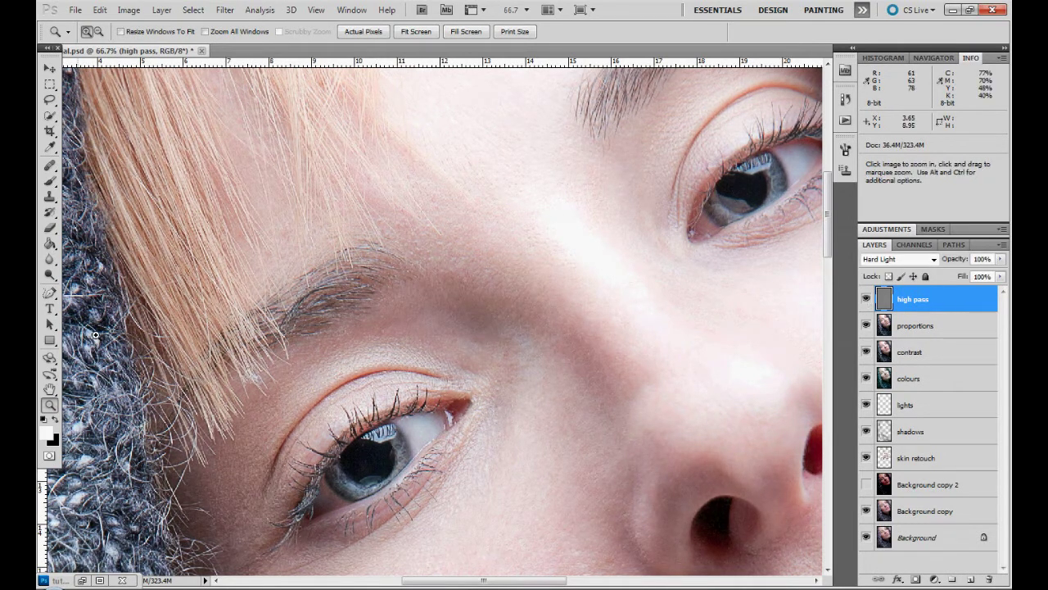
key(space)
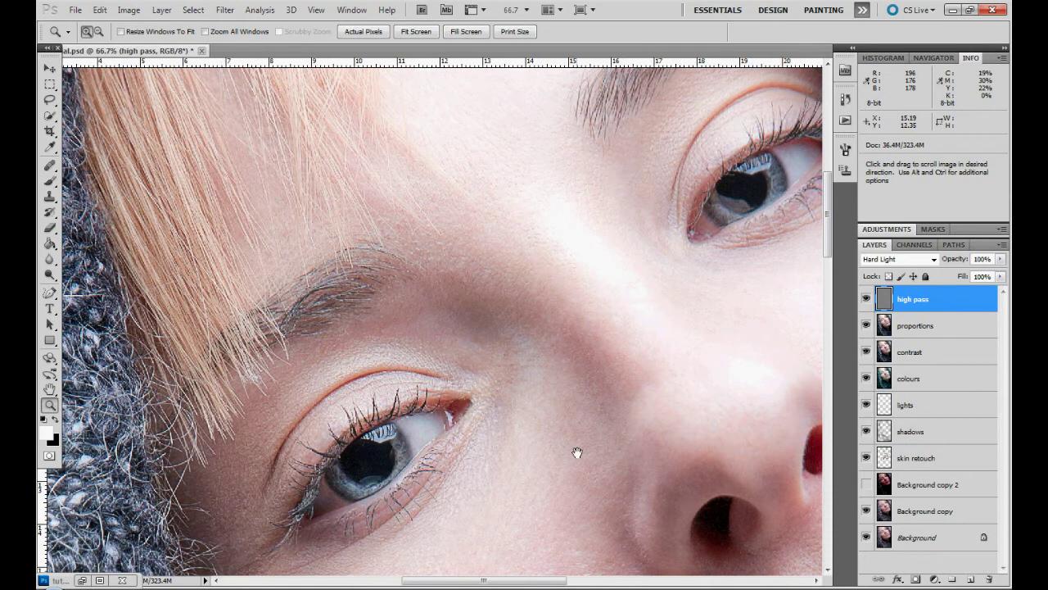
drag(577, 452, 543, 290)
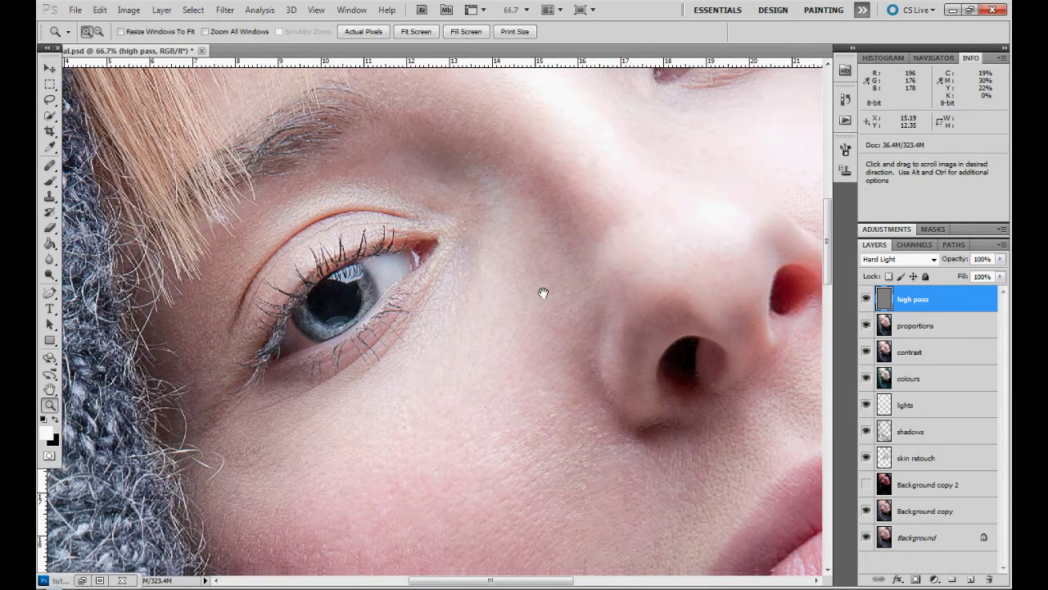
click(866, 299)
click(867, 300)
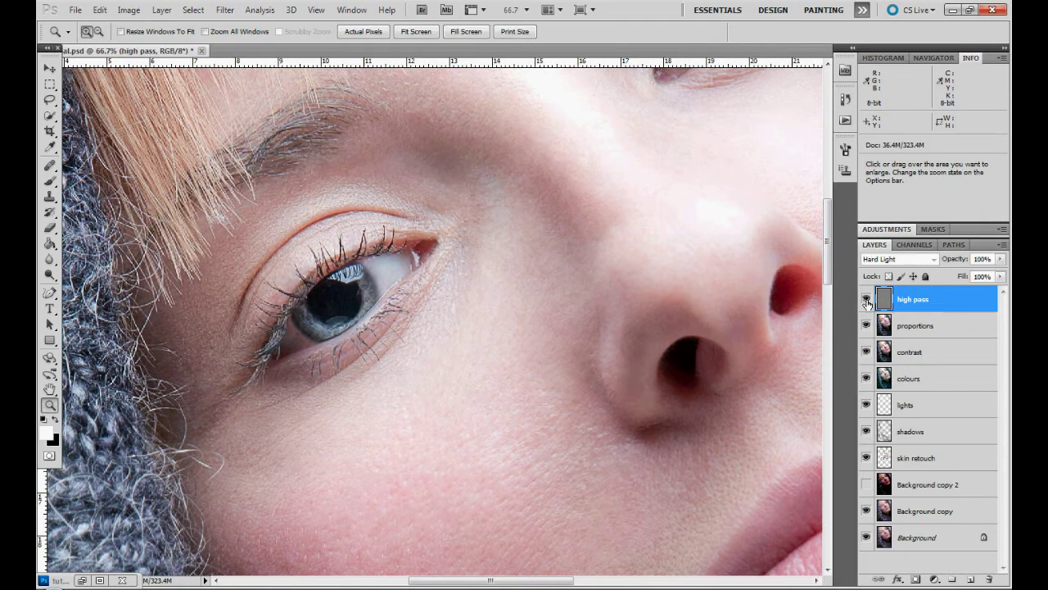
Compare the skin texture of the cheek and lips with the high pass layer shown and hidden
key(space)
drag(598, 398, 448, 244)
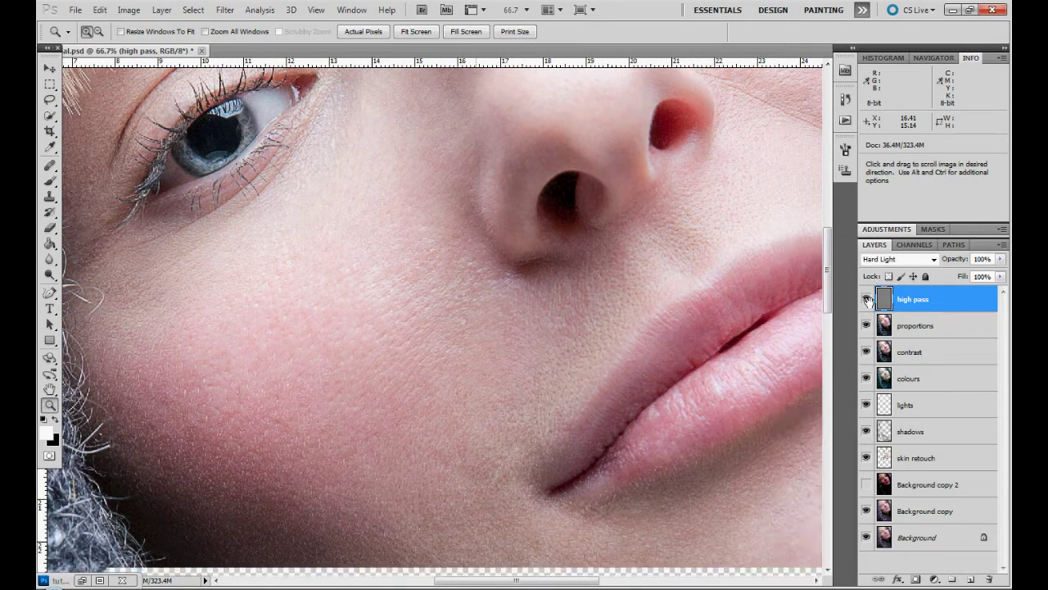
click(866, 301)
click(867, 302)
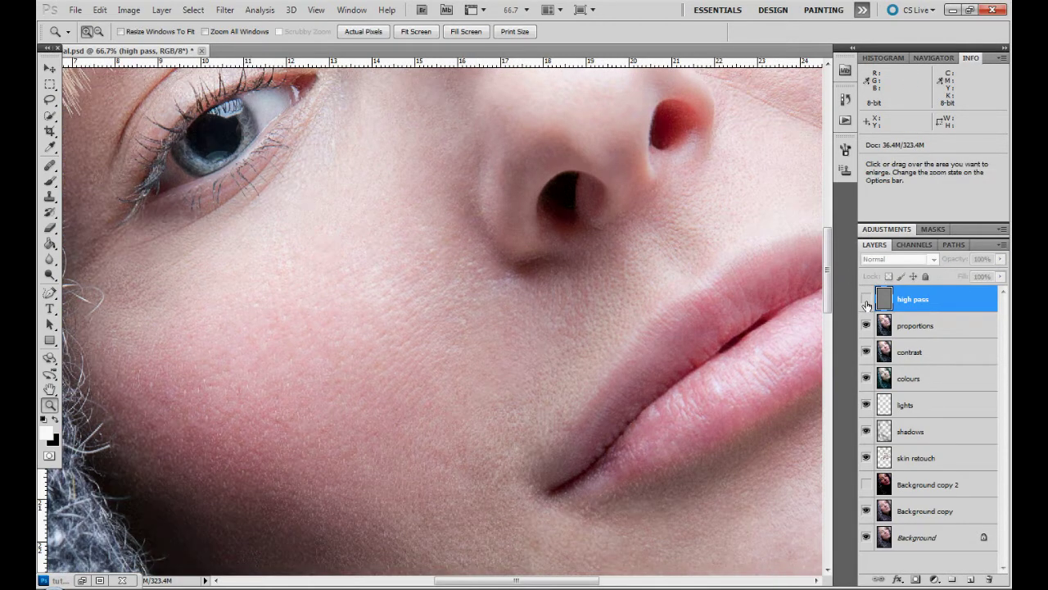
click(867, 301)
click(866, 301)
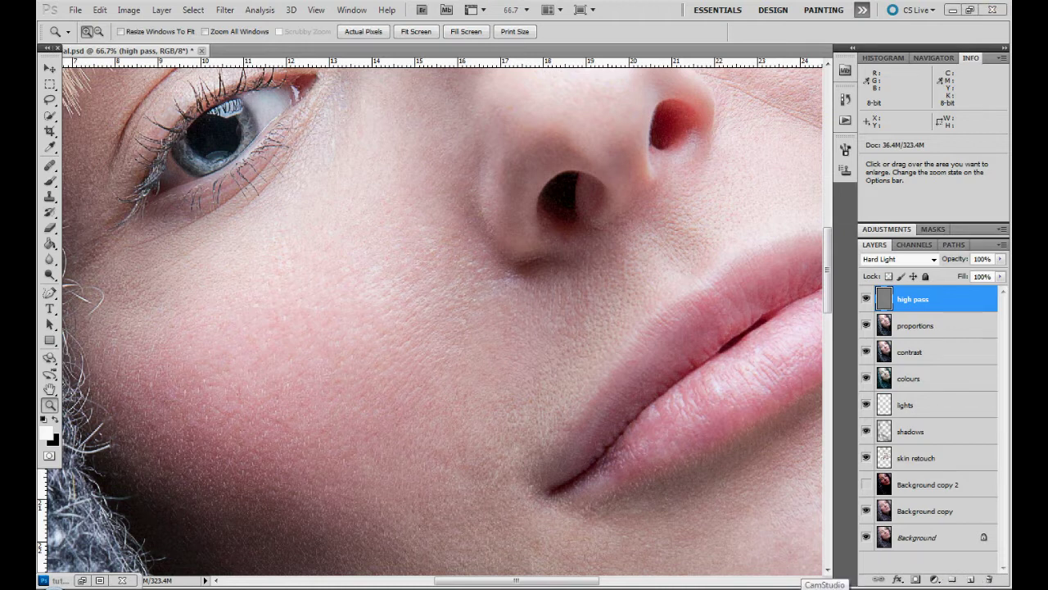
click(865, 299)
click(865, 299)
click(865, 301)
click(866, 301)
click(866, 302)
click(866, 302)
click(866, 303)
click(865, 303)
Compare the nose, the other eye and the adjoining knitted hood with and without the high pass layer
drag(388, 198, 301, 369)
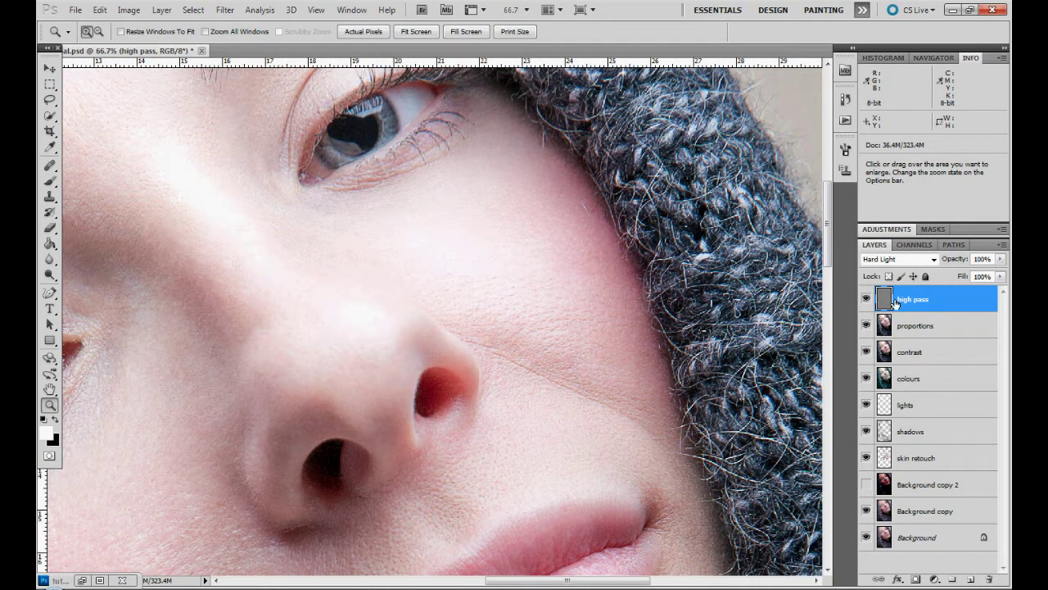
click(867, 300)
click(867, 301)
click(866, 301)
click(866, 300)
Compare the whole portrait with and without the high pass layer, and leave that layer hidden
key(ctrl+minus)
key(ctrl+minus)
key(ctrl+minus)
key(ctrl+minus)
key(ctrl+minus)
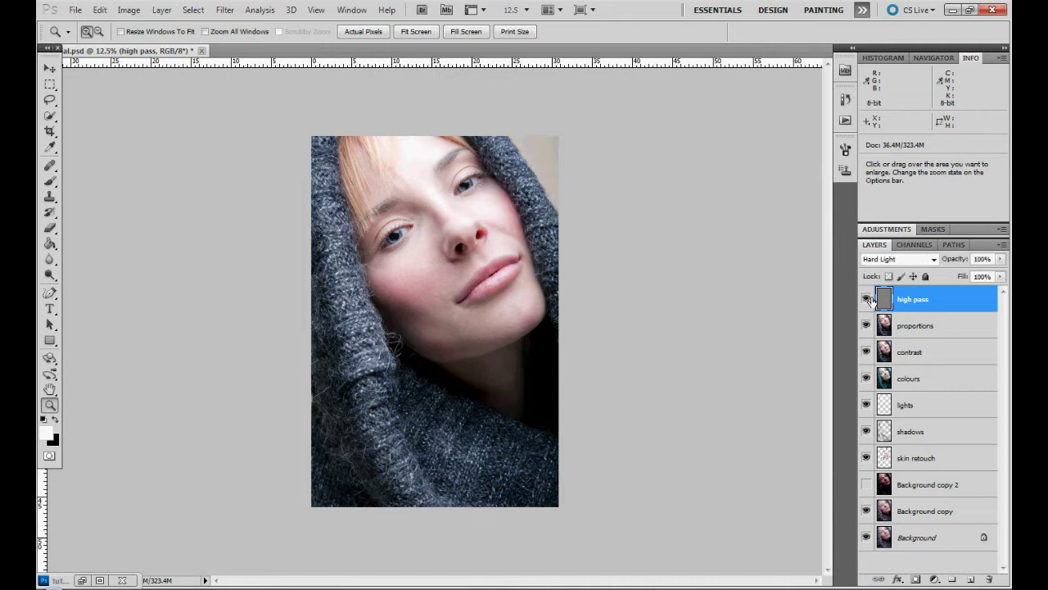
click(866, 299)
click(867, 299)
click(866, 299)
click(870, 300)
click(870, 300)
click(870, 300)
click(869, 302)
click(869, 302)
click(869, 301)
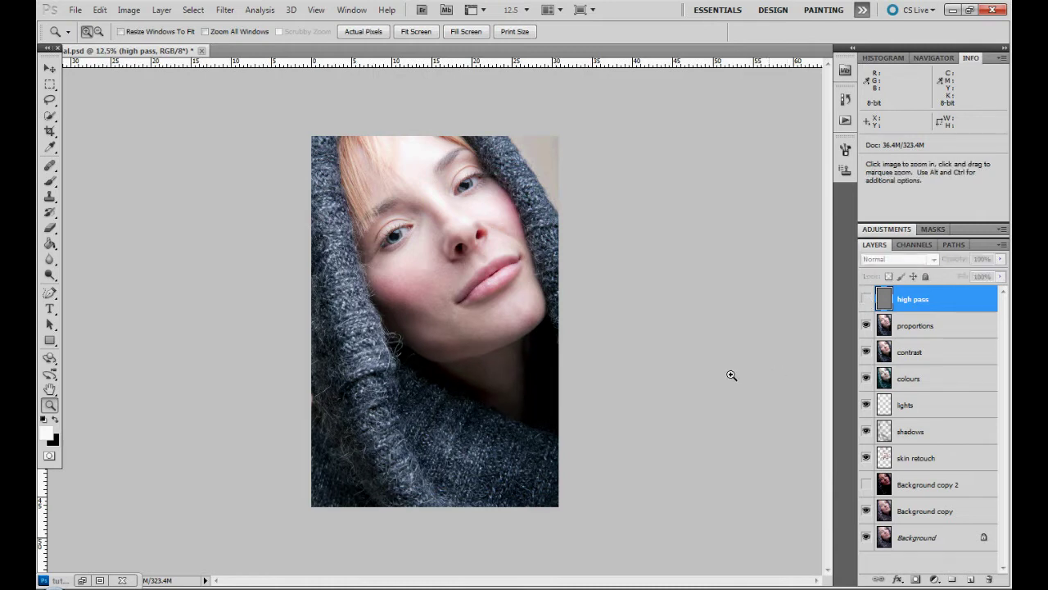
Duplicate the proportions layer within tutorial.psd and rename the copy "sharpening"
right_click(909, 336)
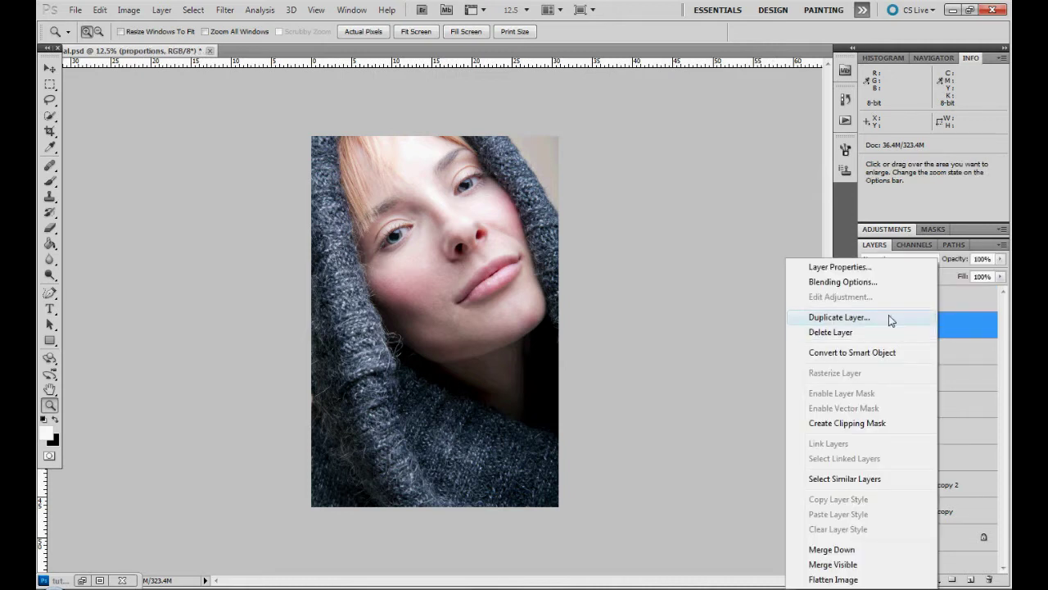
click(891, 319)
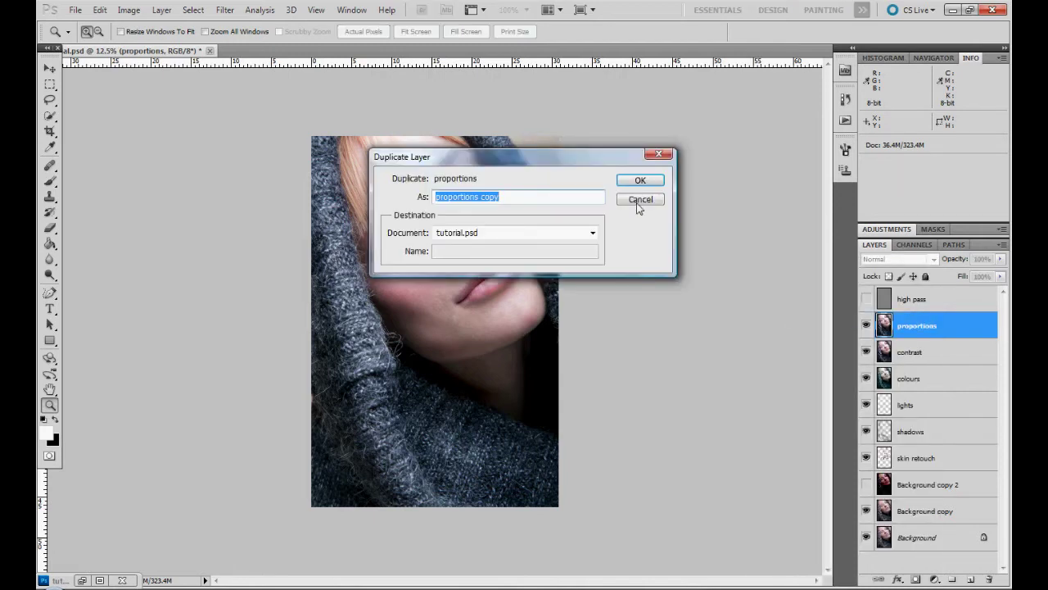
key(Return)
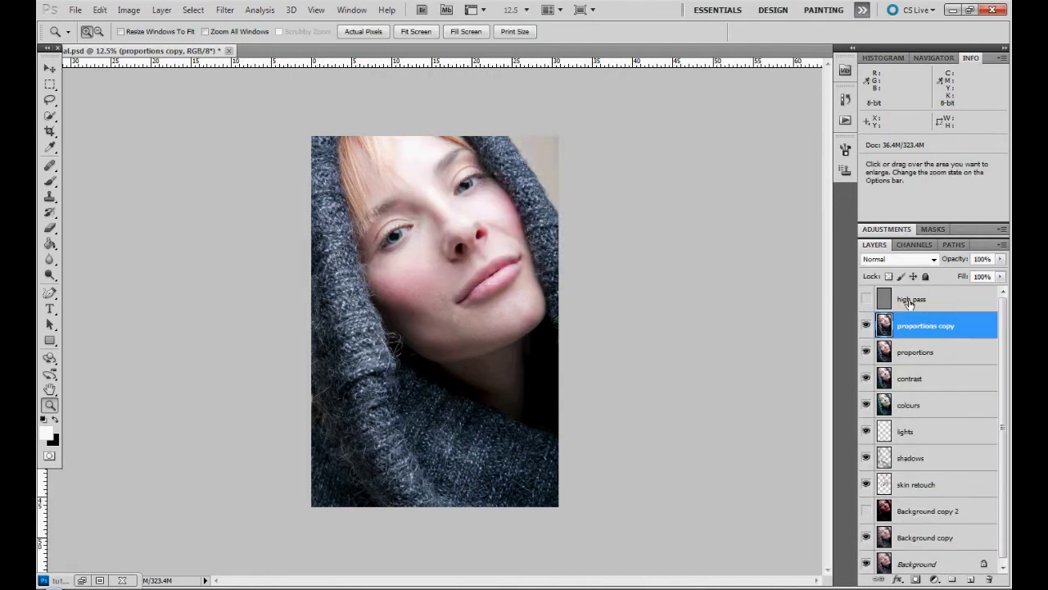
double_click(927, 326)
text(sharpening)
key(Return)
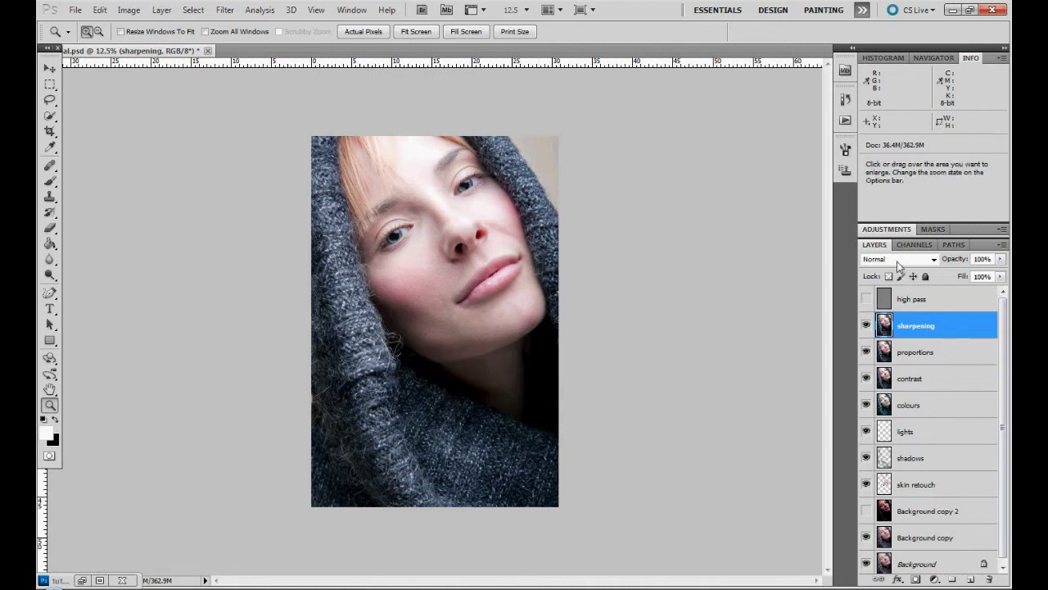
click(915, 298)
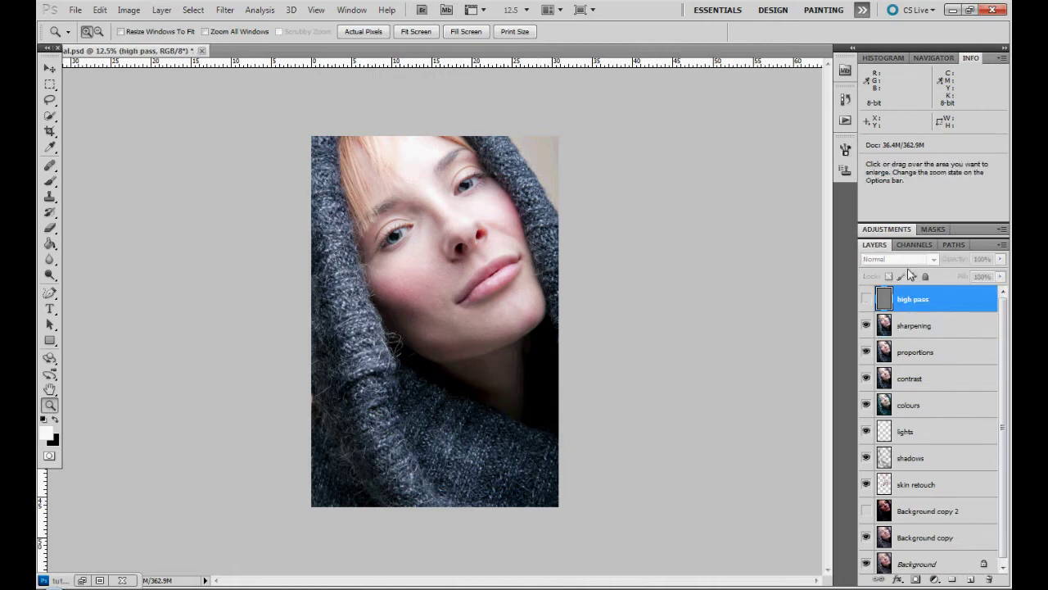
click(914, 328)
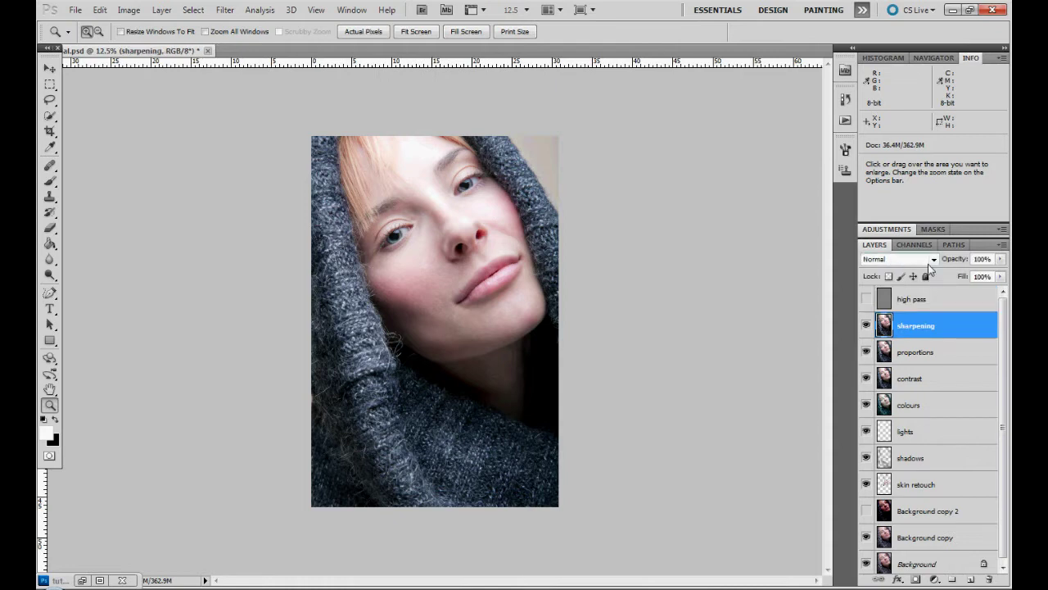
click(923, 301)
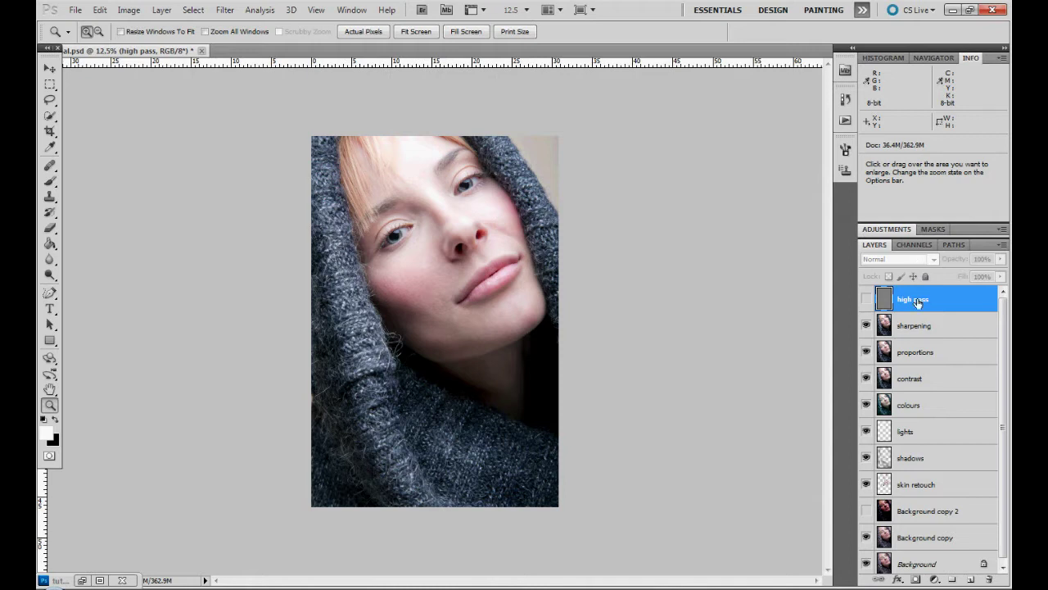
Open the Unsharp Mask filter for the sharpening layer
click(919, 328)
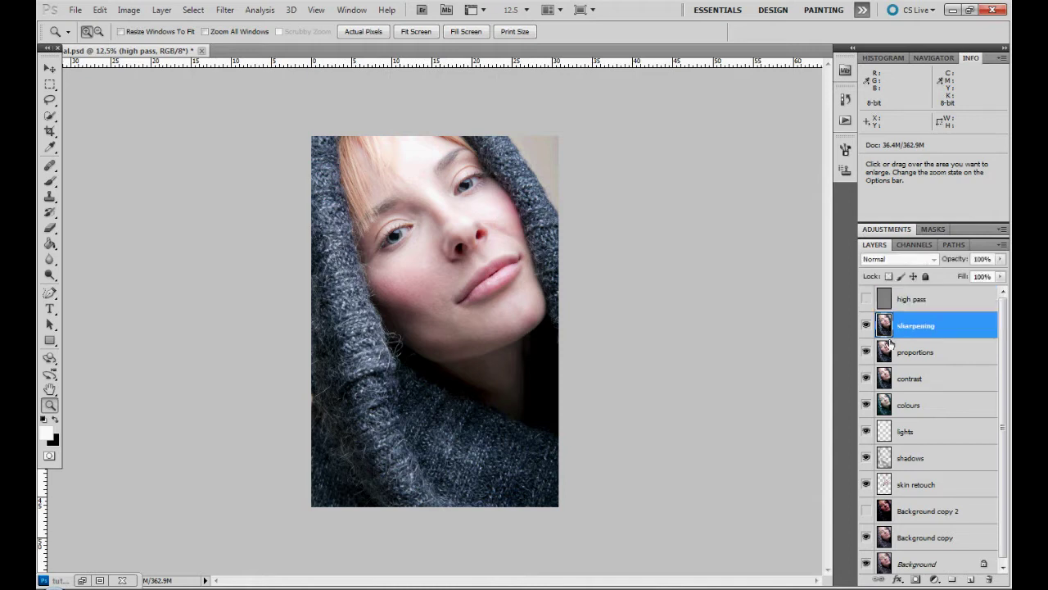
click(224, 10)
mouse_move(255, 229)
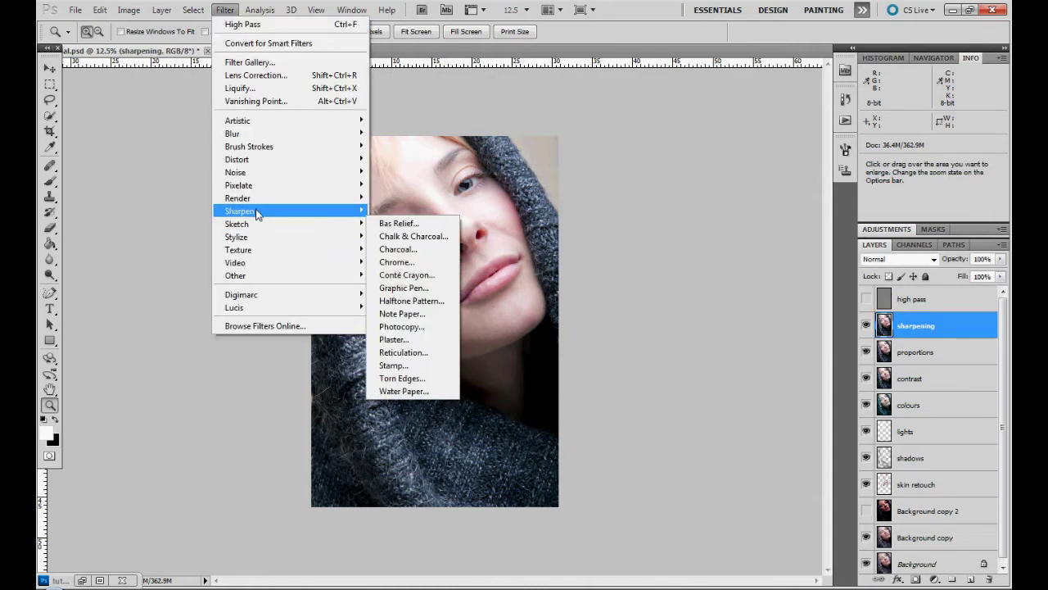
mouse_move(255, 210)
click(407, 262)
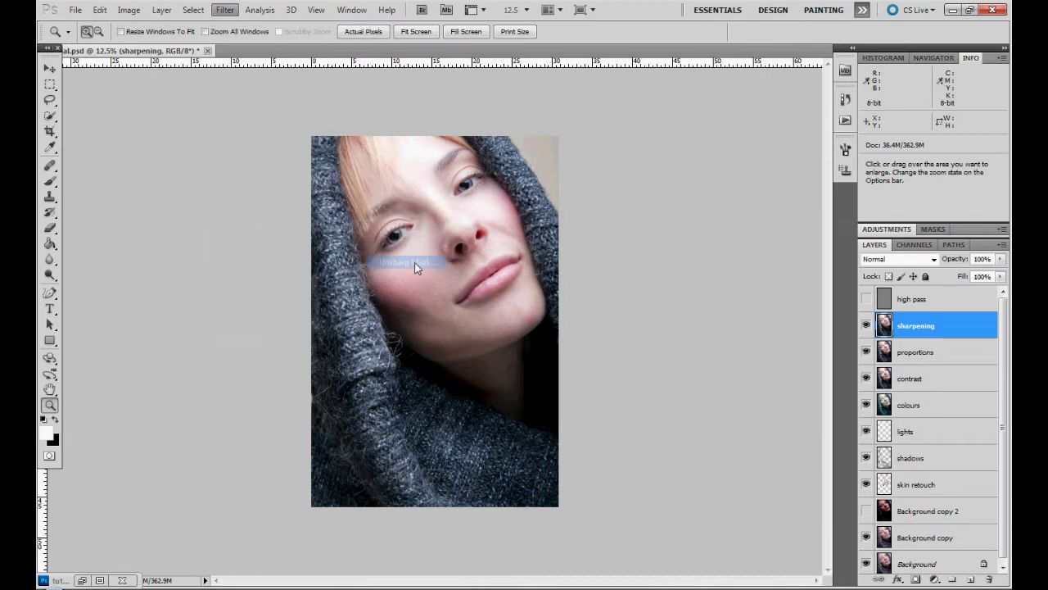
drag(752, 214, 772, 237)
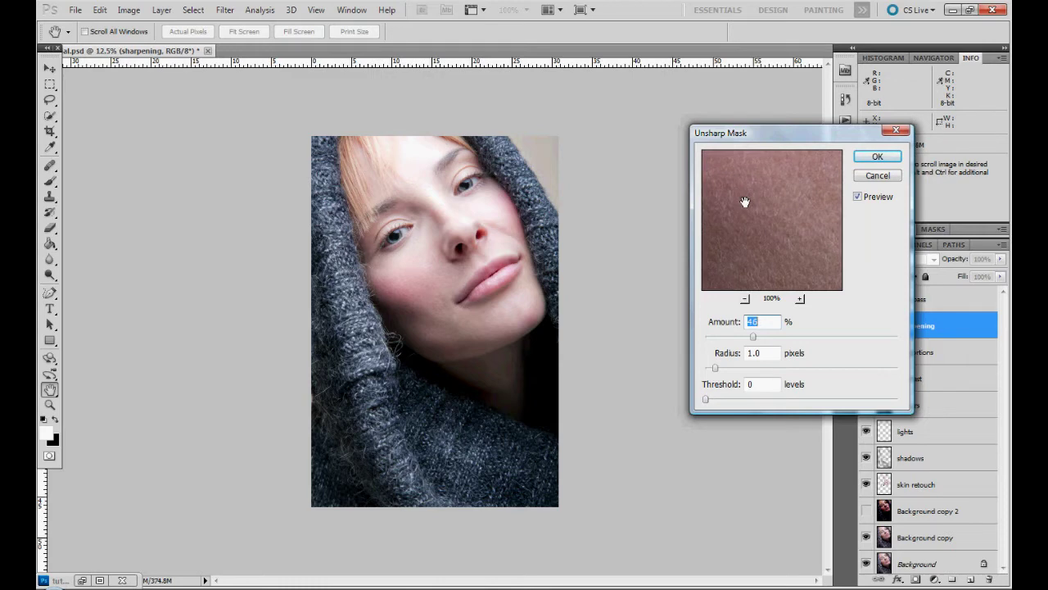
Set the Unsharp Mask amount to 99% with both eyes and the nose in view
key(ctrl+plus)
key(ctrl+plus)
key(ctrl+plus)
key(ctrl+plus)
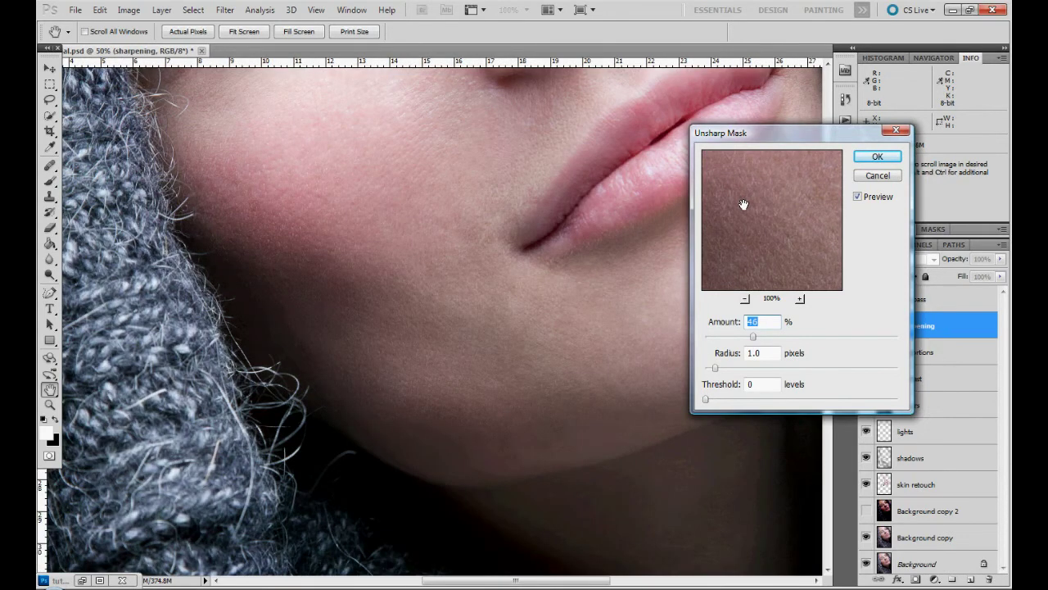
drag(394, 208, 340, 536)
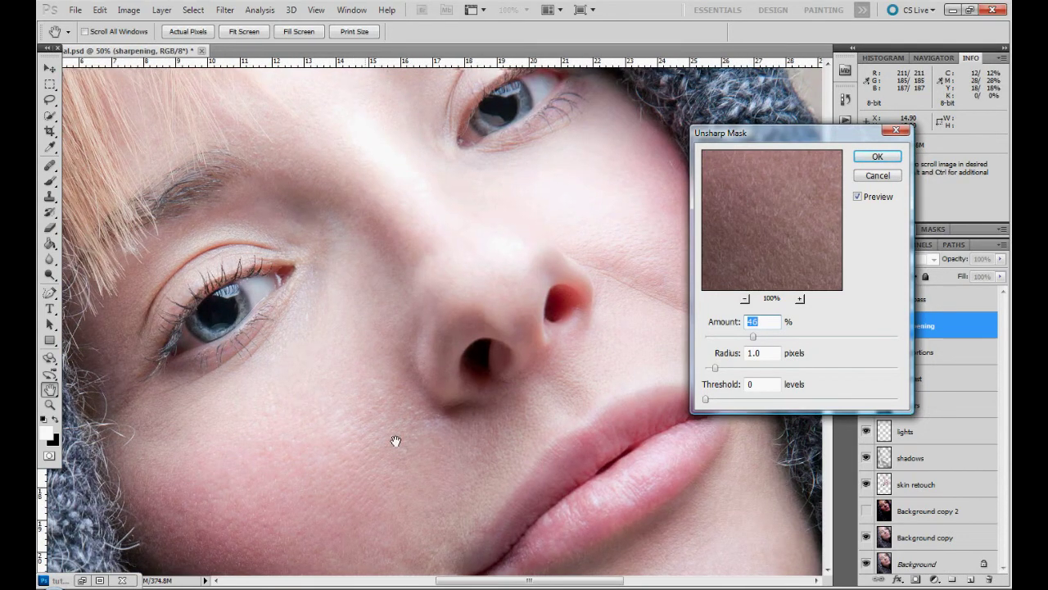
drag(395, 440, 415, 514)
drag(759, 336, 808, 338)
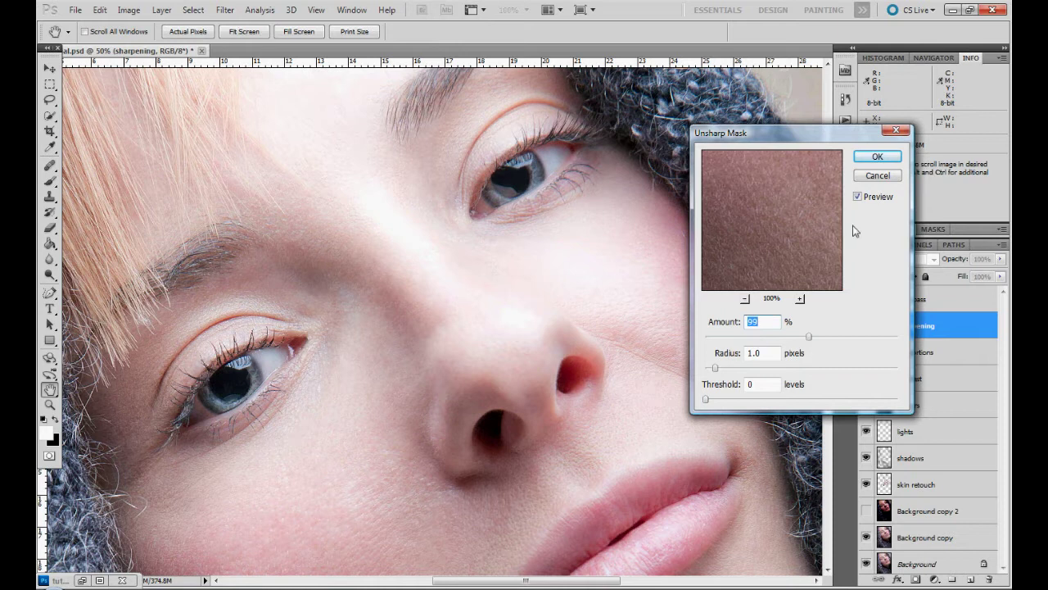
Compare the eyes and skin with the Unsharp Mask preview on and off
click(858, 197)
click(859, 197)
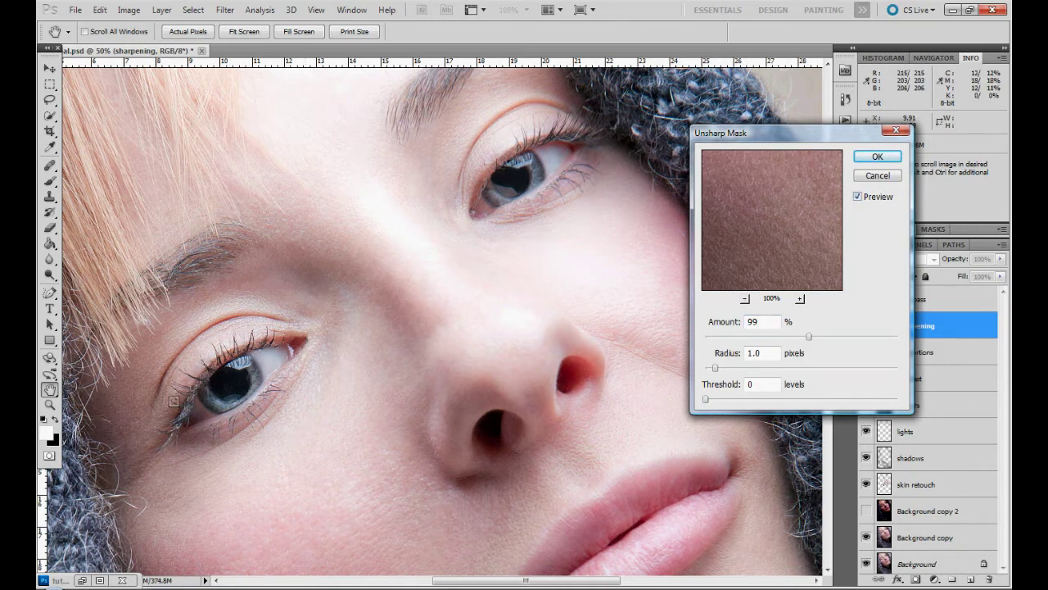
click(859, 198)
click(858, 197)
click(858, 197)
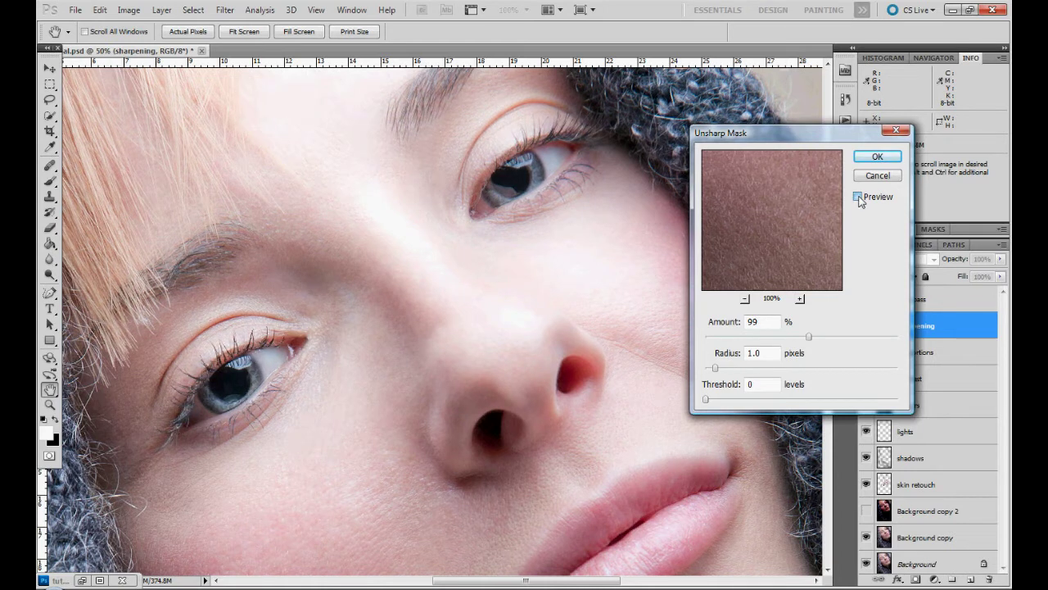
Raise the Unsharp Mask amount to 113% with a 1.0 pixel radius, check the preview, and apply the filter
drag(809, 337, 816, 339)
click(858, 198)
click(858, 197)
click(863, 199)
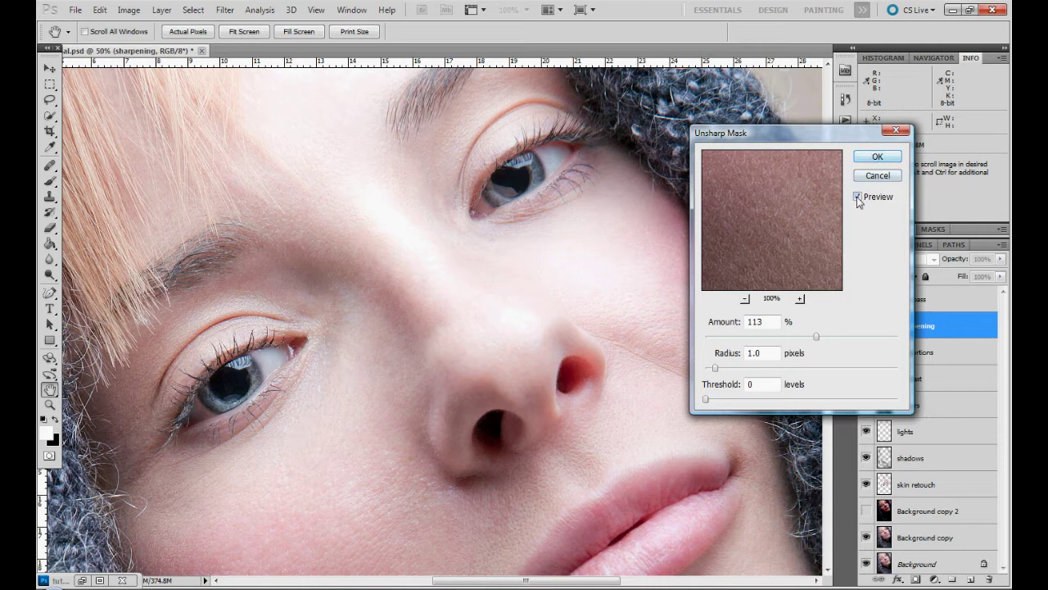
click(876, 158)
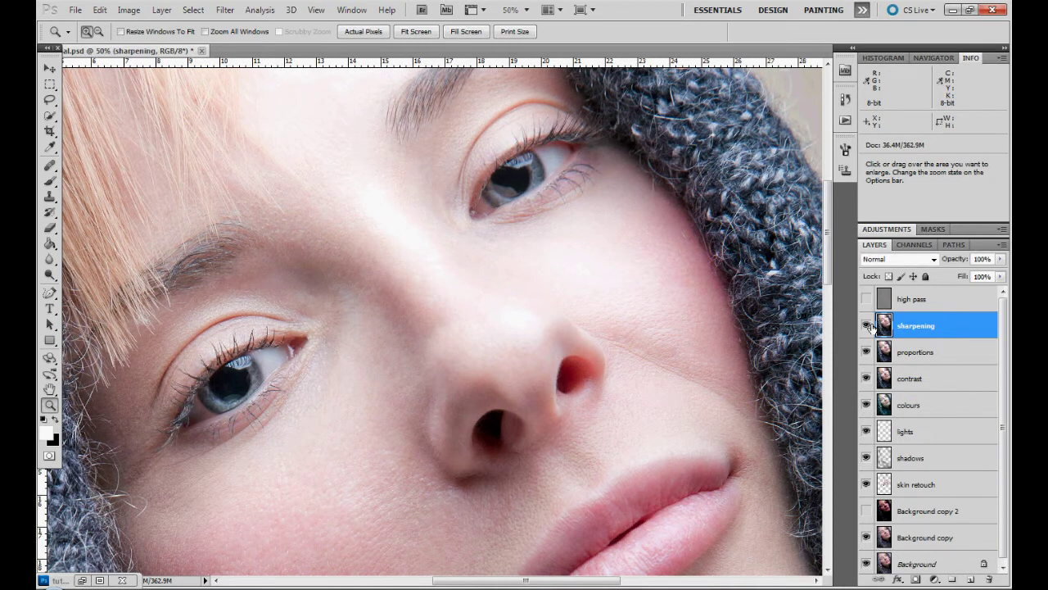
Compare the face with and without the sharpening layer, and with the high pass layer added on top
click(867, 325)
click(868, 325)
click(865, 299)
click(864, 300)
click(864, 300)
click(942, 302)
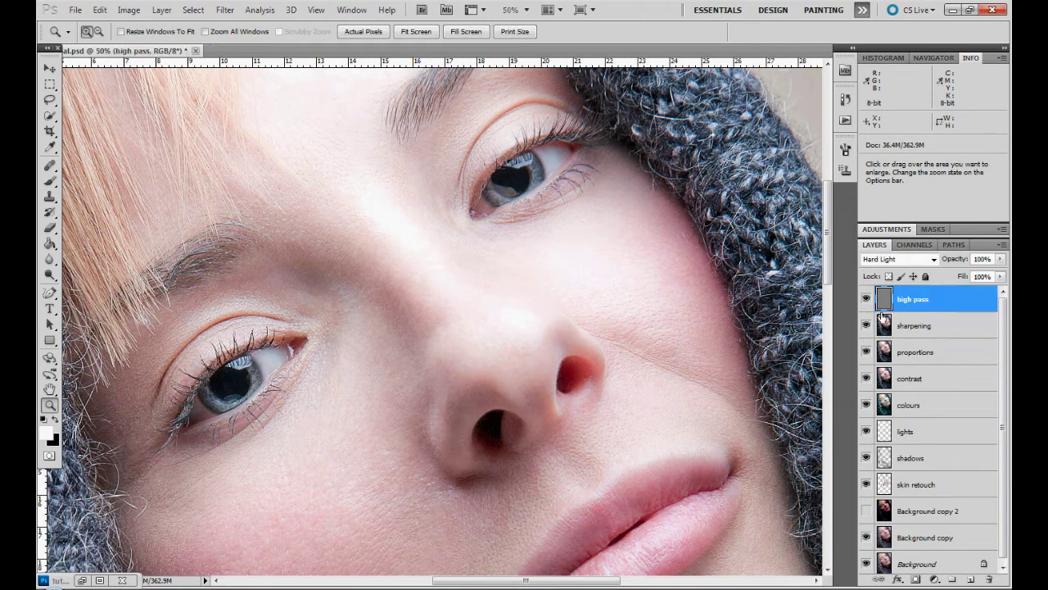
Compare the high pass layer shown and hidden without the sharpening layer, then leave only the sharpening layer showing of the two
click(866, 326)
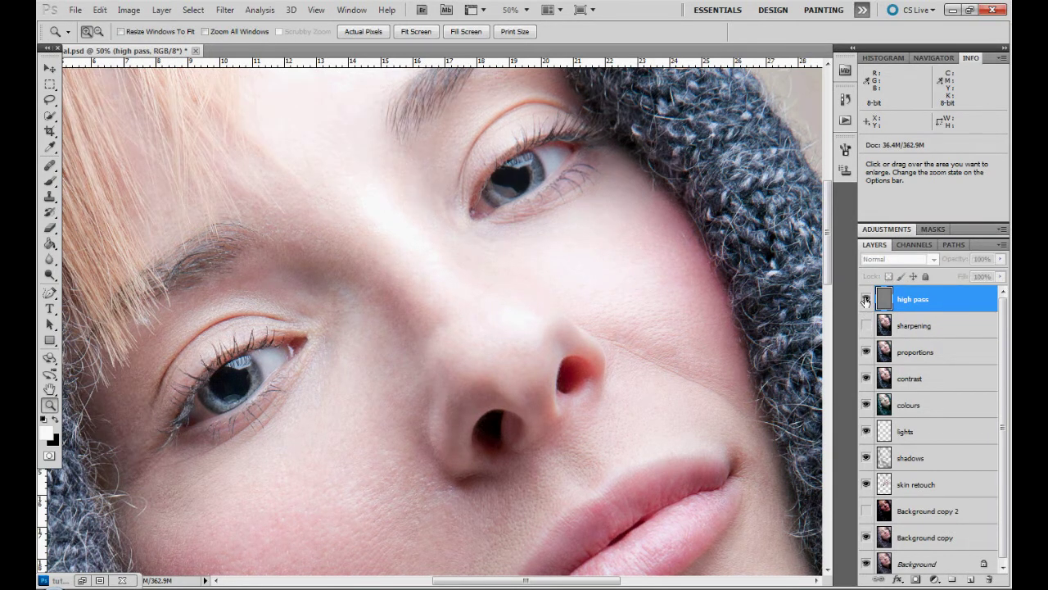
click(865, 301)
click(865, 301)
click(865, 301)
click(866, 301)
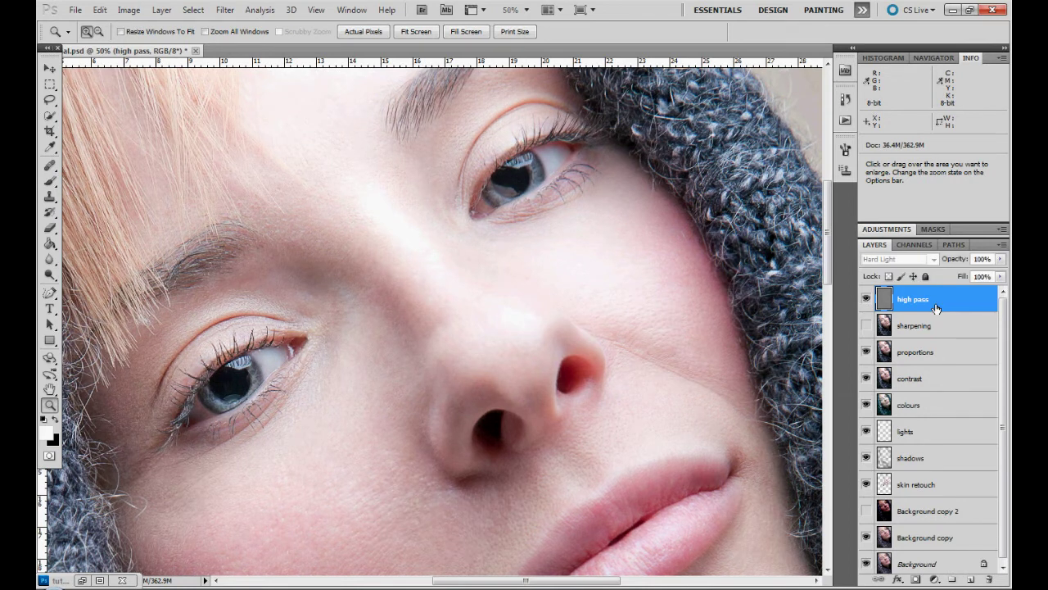
click(865, 300)
click(904, 333)
click(866, 326)
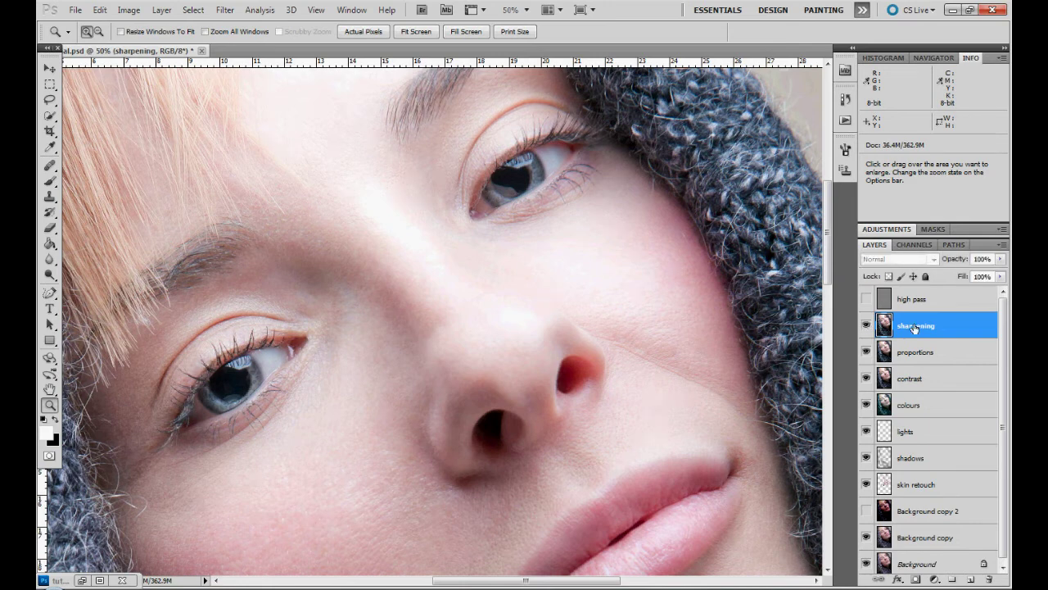
Apply a second Unsharp Mask to the sharpening layer with an amount of 149% and a 1.0 pixel radius
click(251, 12)
mouse_move(225, 10)
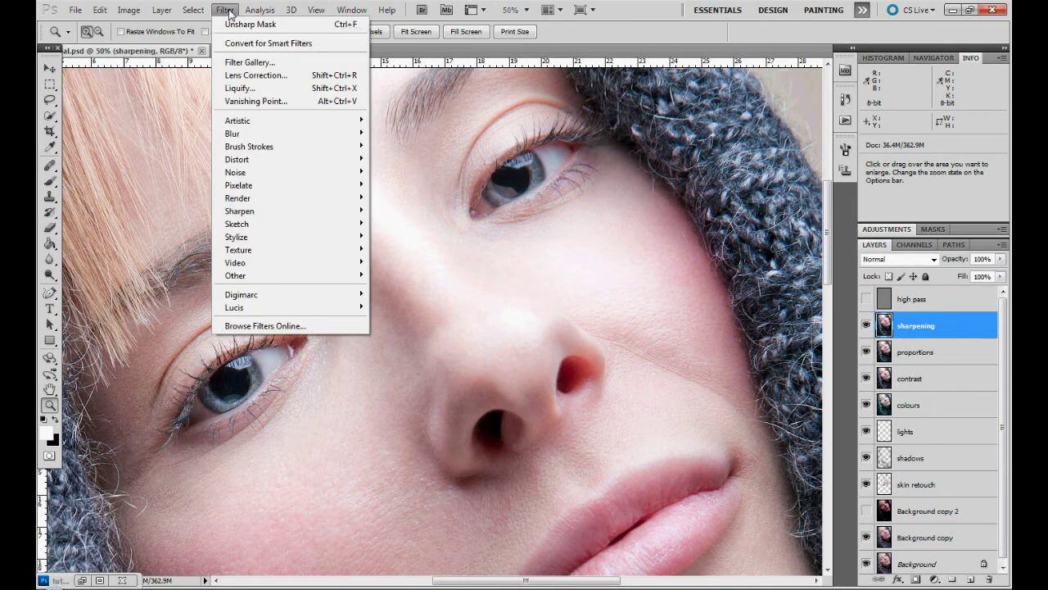
mouse_move(258, 211)
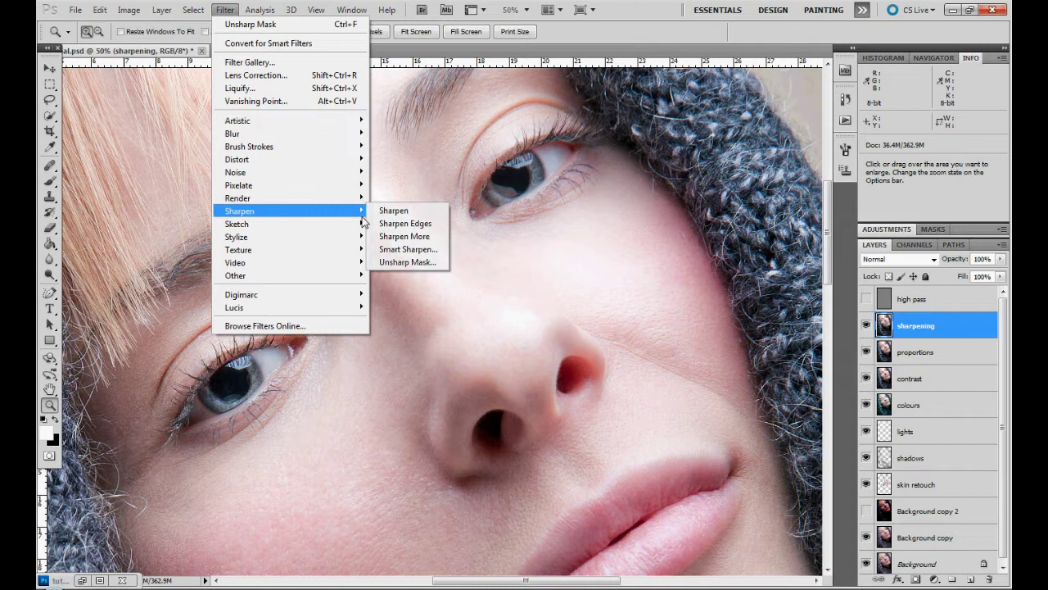
click(408, 262)
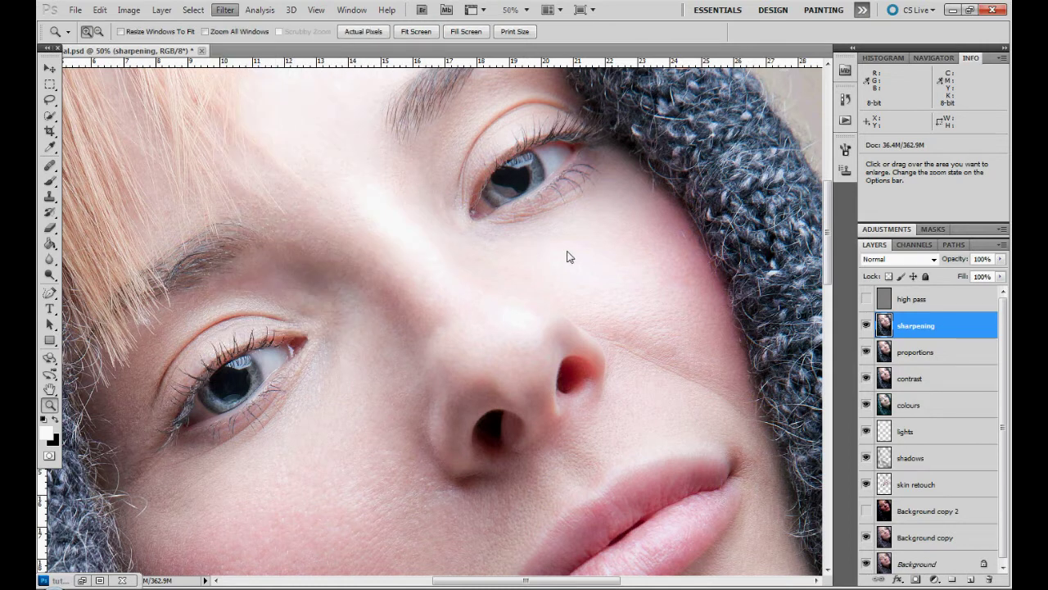
mouse_move(816, 335)
mouse_down()
mouse_move(848, 336)
mouse_move(836, 337)
mouse_up()
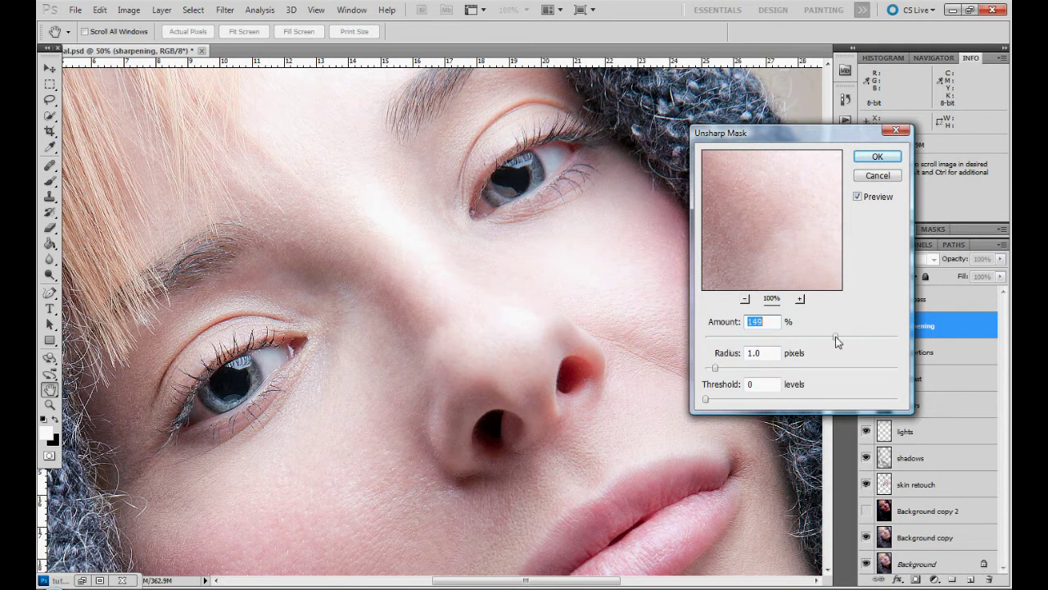
click(877, 156)
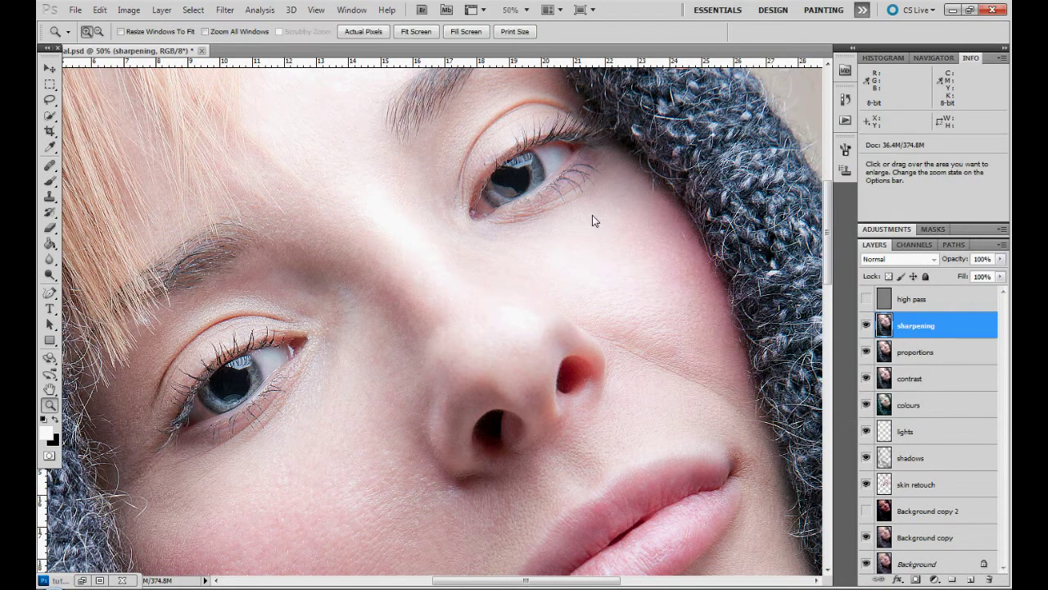
Compare the eye, cheek and knitted hood repeatedly with the doubly sharpened layer shown and hidden
key(space)
drag(309, 287, 370, 192)
drag(442, 461, 529, 381)
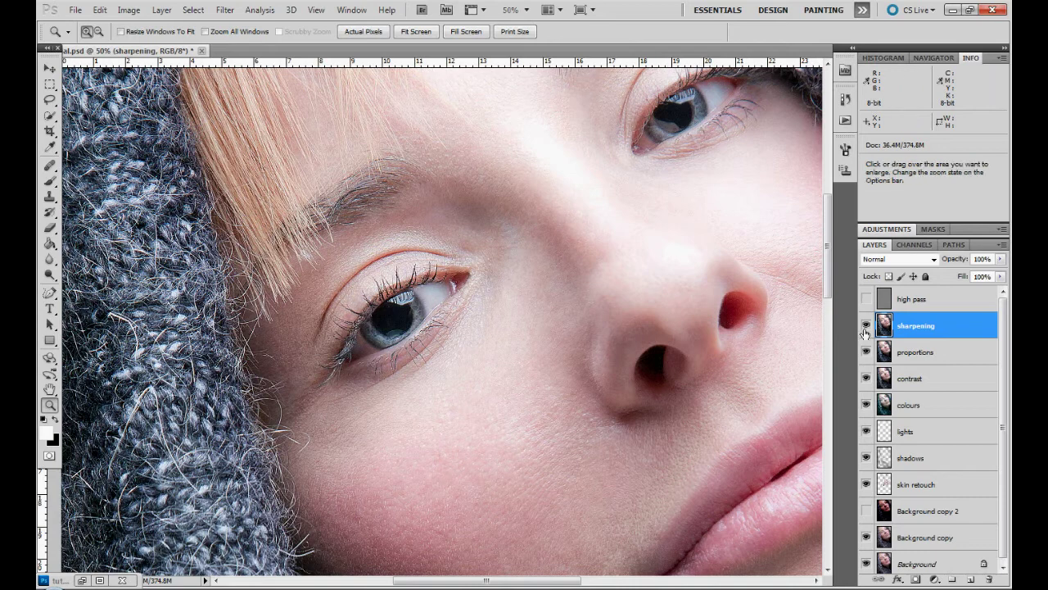
click(865, 326)
click(866, 300)
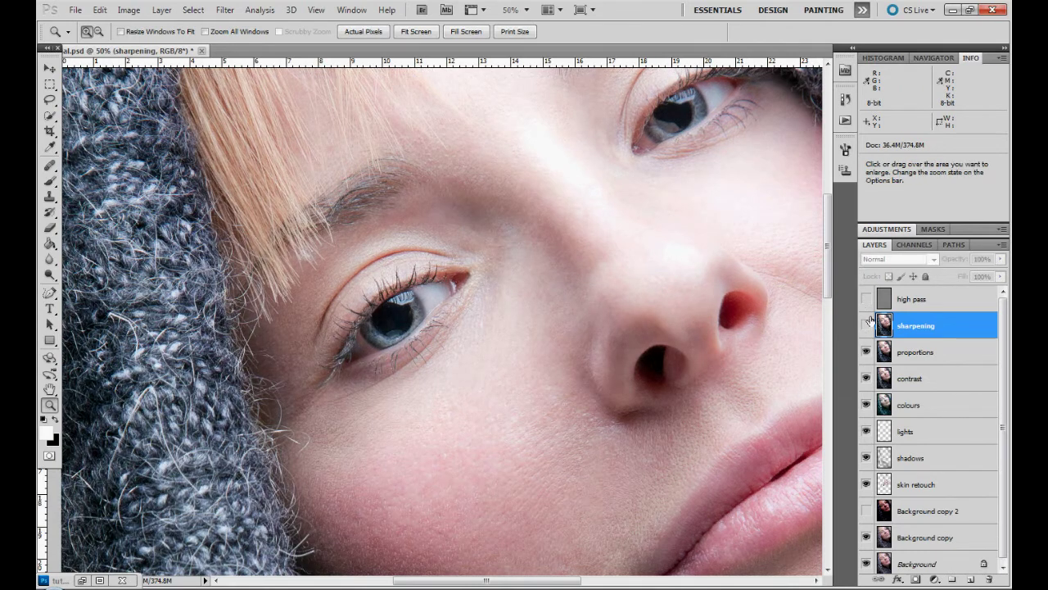
click(867, 325)
click(867, 325)
click(867, 326)
click(867, 325)
click(869, 326)
click(869, 326)
click(869, 326)
click(867, 325)
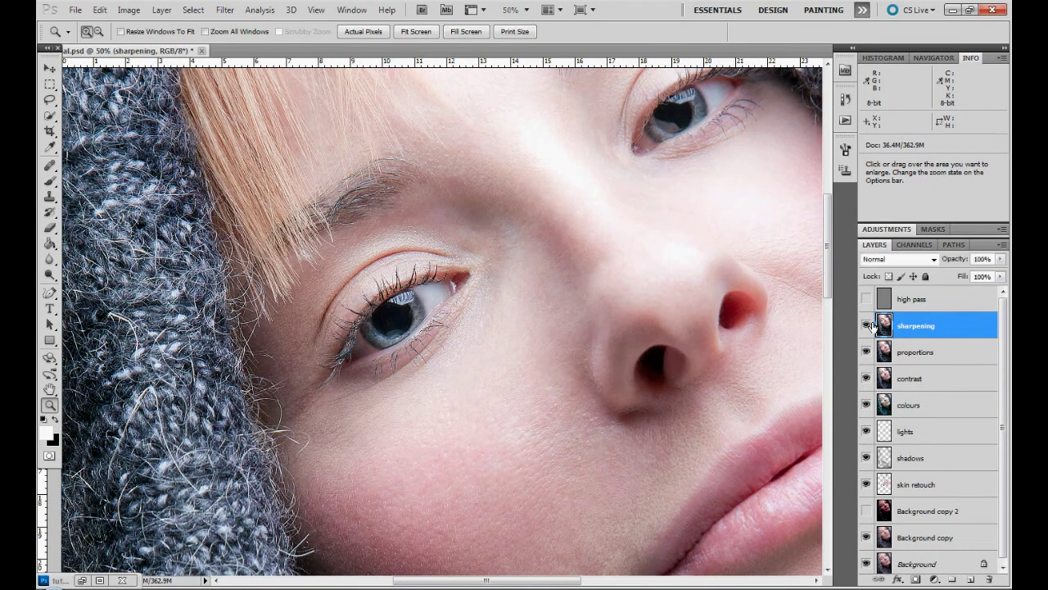
click(867, 325)
click(867, 325)
click(866, 325)
click(866, 325)
click(866, 325)
click(867, 325)
click(866, 325)
click(866, 325)
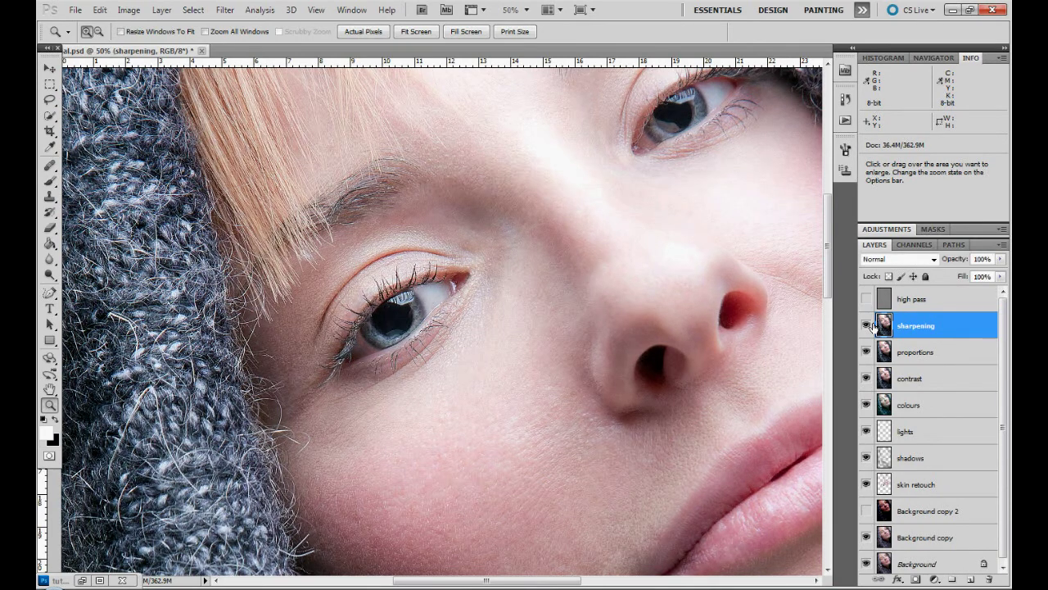
Revert the document history to the first Unsharp Mask, undoing the second application
click(226, 10)
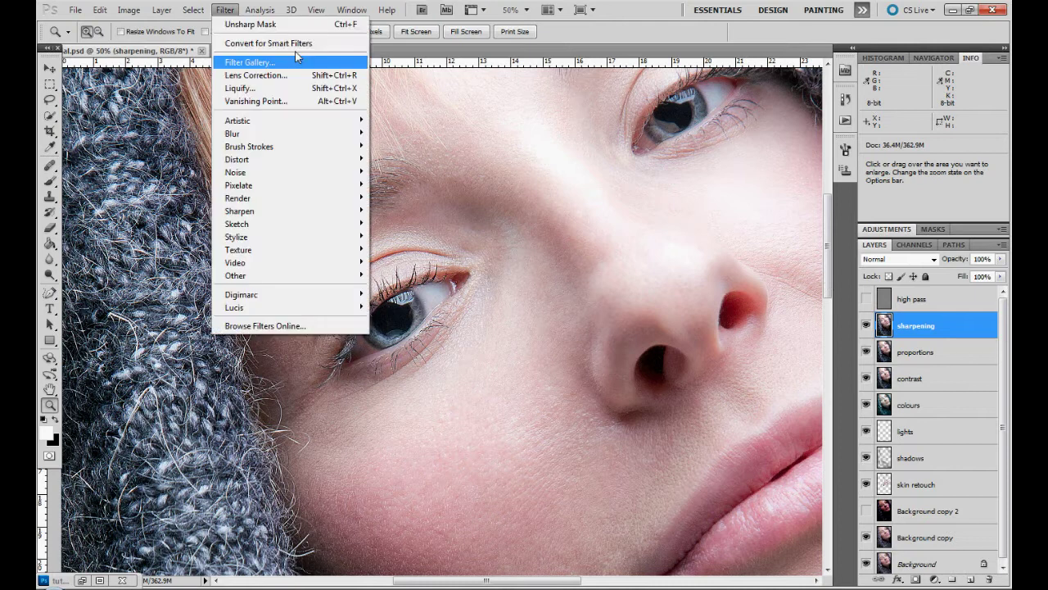
click(845, 98)
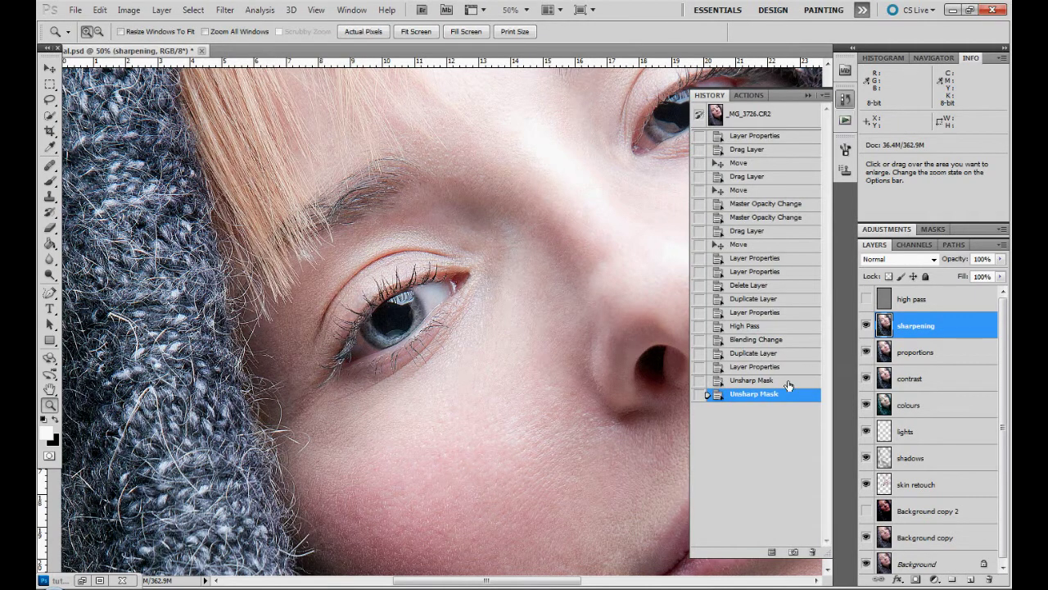
click(786, 381)
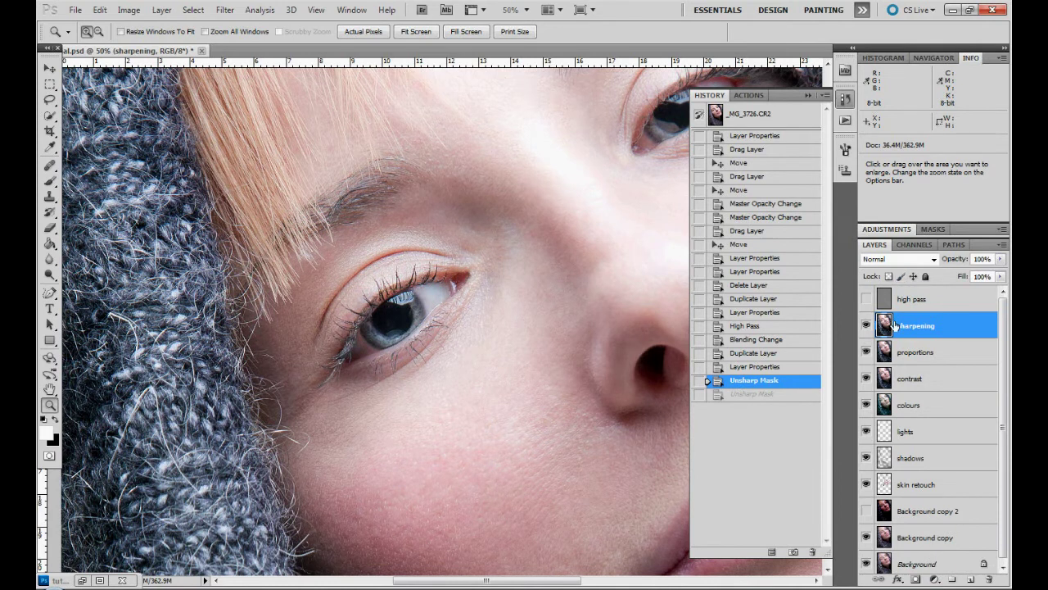
Compare the eye and hood with the once-sharpened layer shown and hidden
click(866, 326)
click(866, 326)
click(867, 326)
click(867, 326)
click(866, 326)
click(867, 326)
Apply another Unsharp Mask to the sharpening layer with amount 93%, radius 1.0 pixels and threshold 0, checking the preview first
click(225, 8)
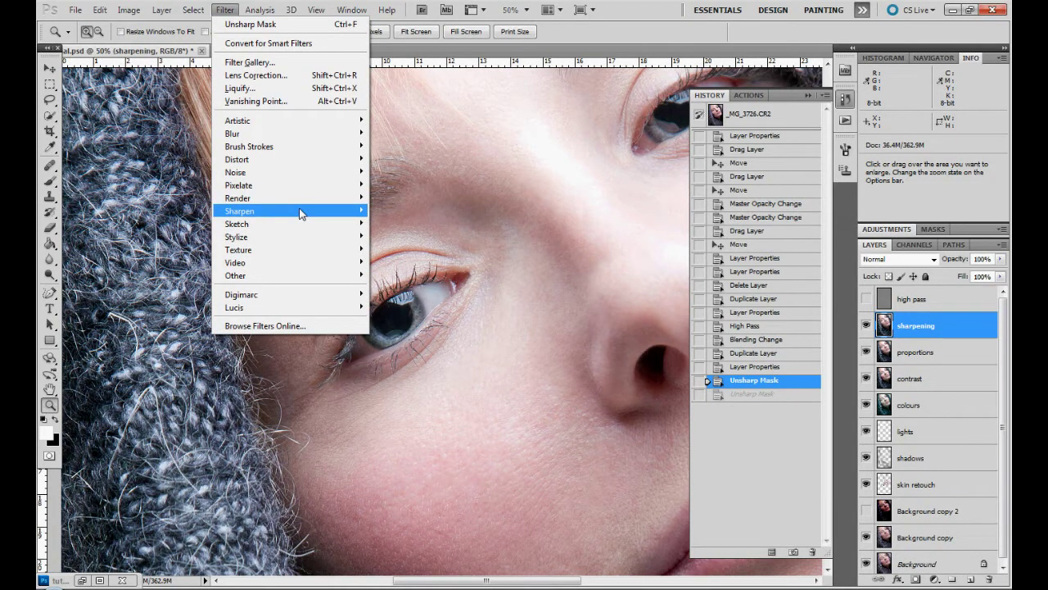
mouse_move(300, 211)
key(Escape)
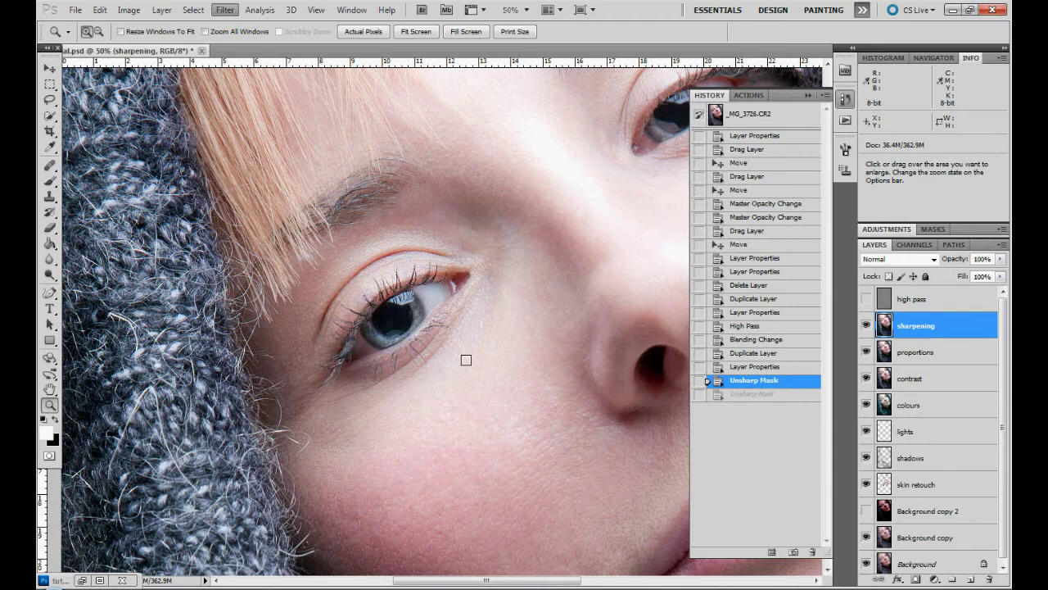
key(ctrl+alt+f)
drag(836, 337, 803, 337)
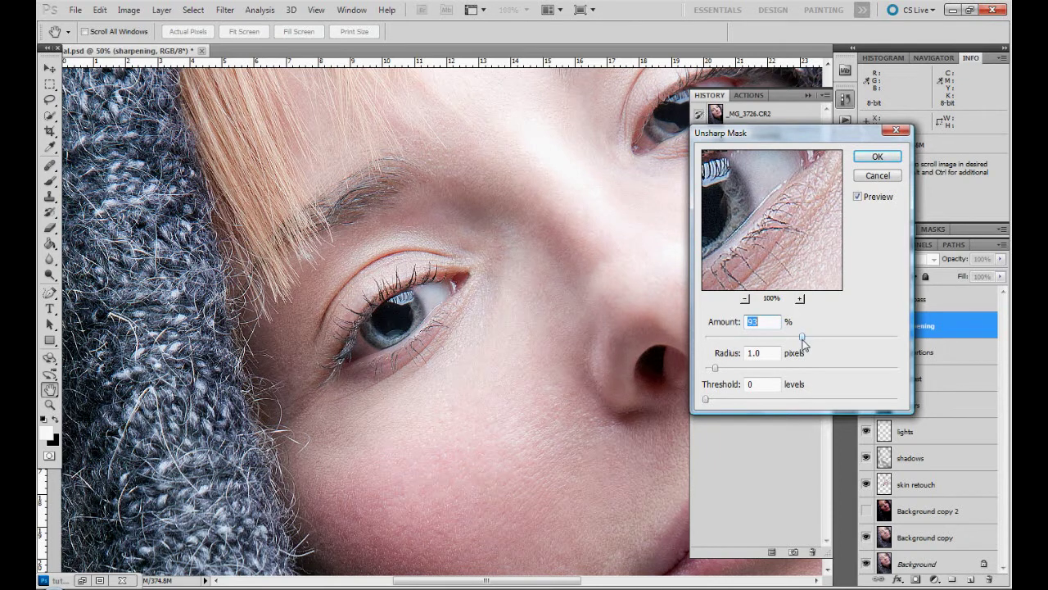
click(858, 197)
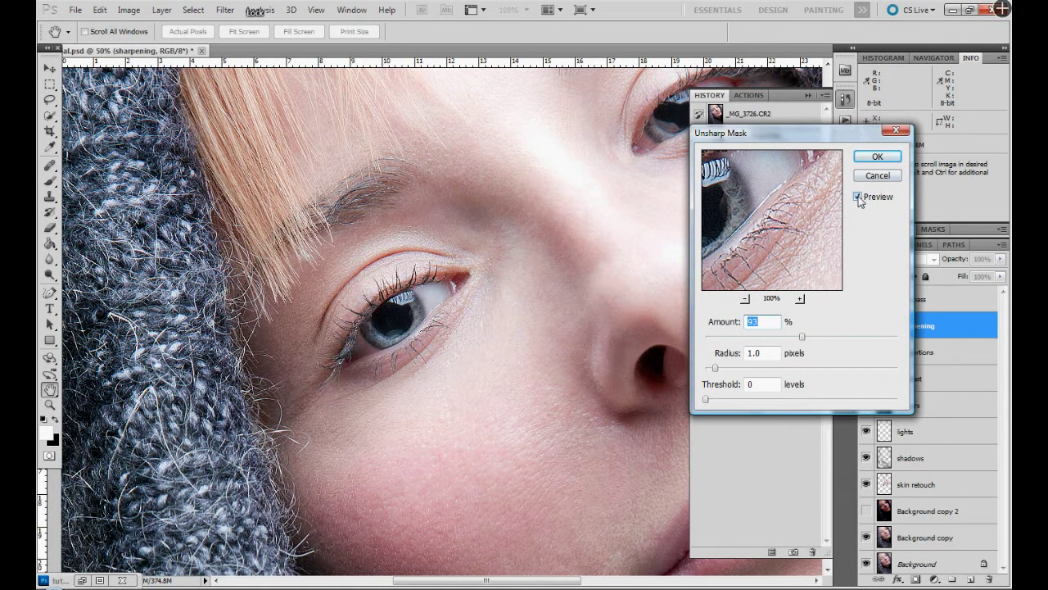
click(877, 156)
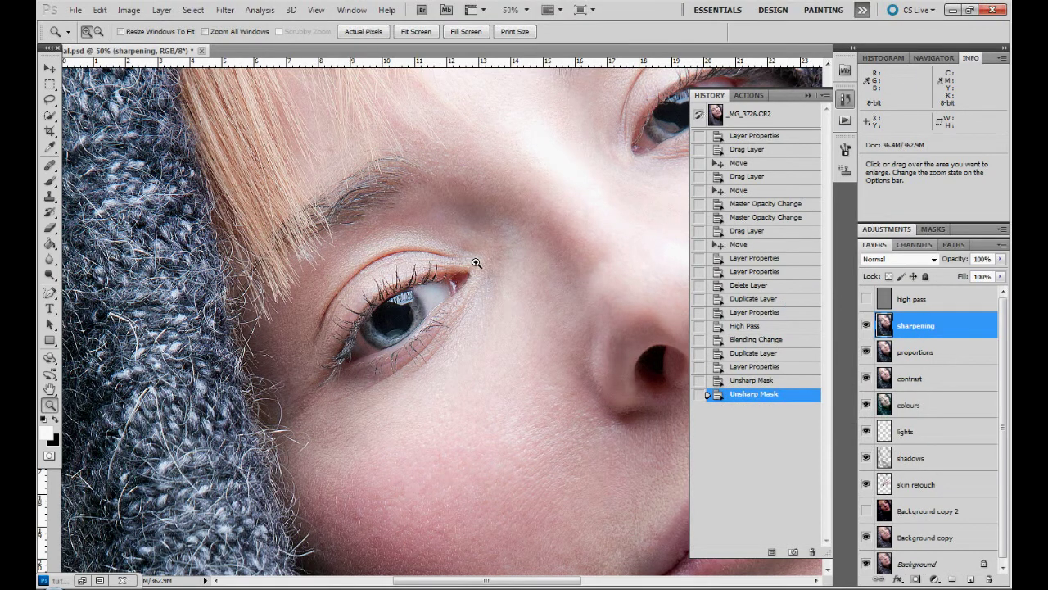
Collapse the history list and compare the sharpening layer's effect on the eye and skin with the high pass layer's
click(810, 97)
click(866, 327)
click(865, 300)
click(866, 325)
click(866, 326)
click(866, 299)
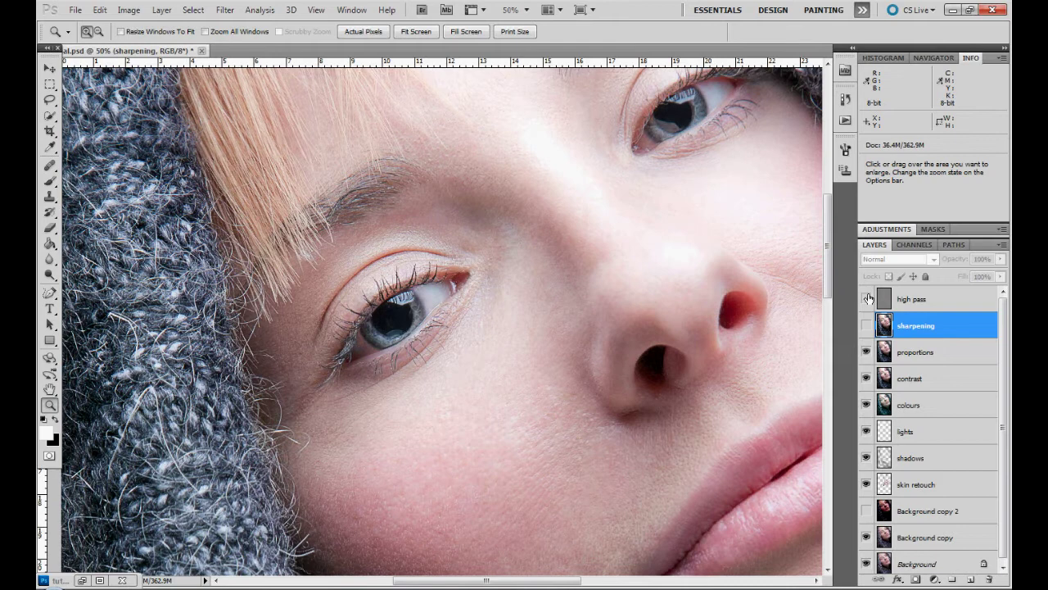
View the whole portrait at 12.5% with the sharpening and high pass layers turned on
key(ctrl+minus)
key(ctrl+minus)
key(ctrl+minus)
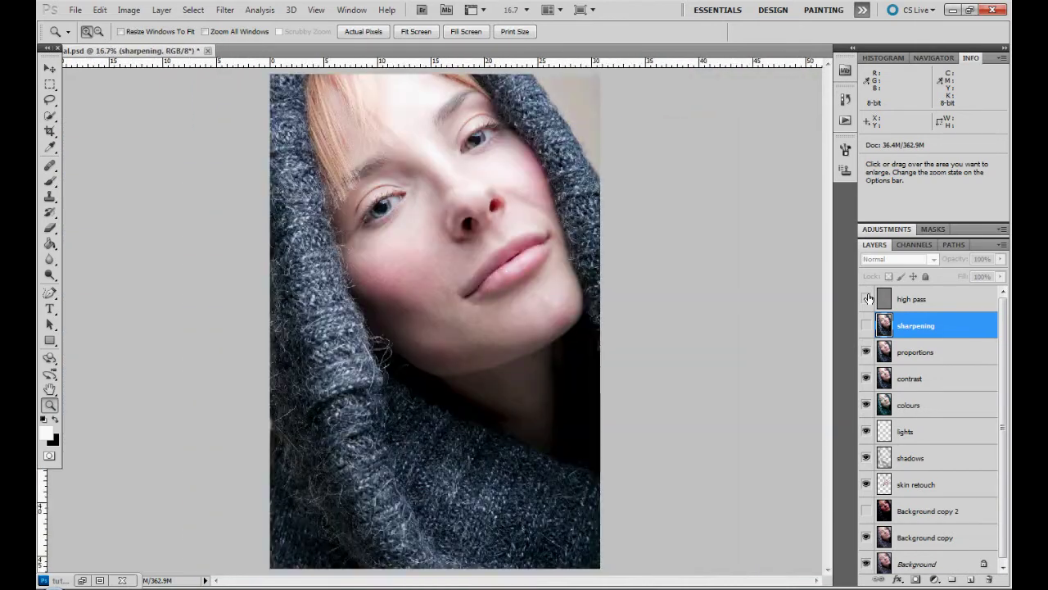
key(ctrl+minus)
click(866, 326)
click(866, 299)
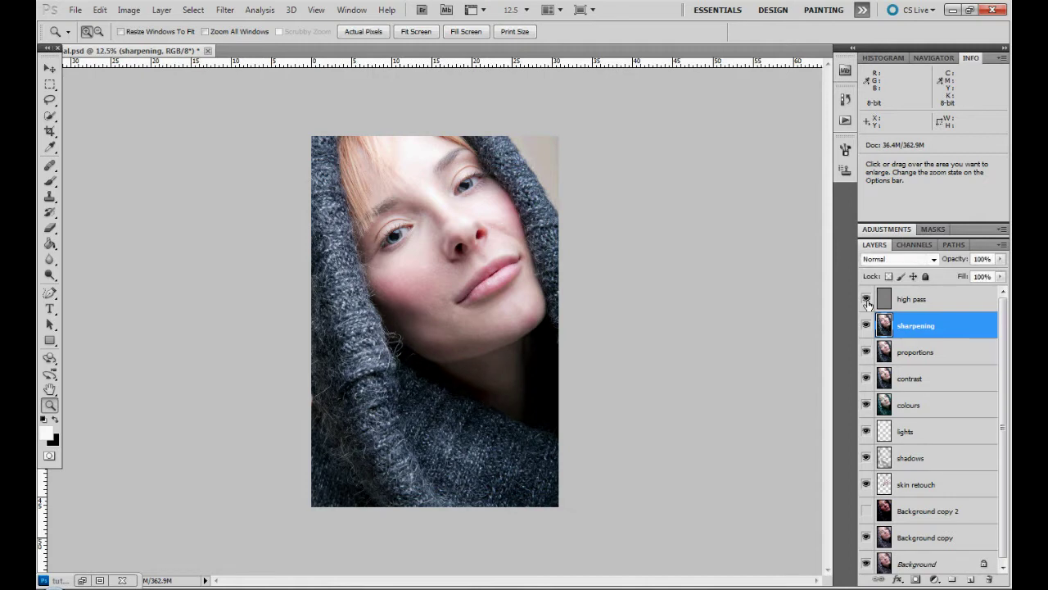
Compare the high pass and sharpening layers on the whole portrait, finishing with high pass hidden and sharpening shown
click(865, 326)
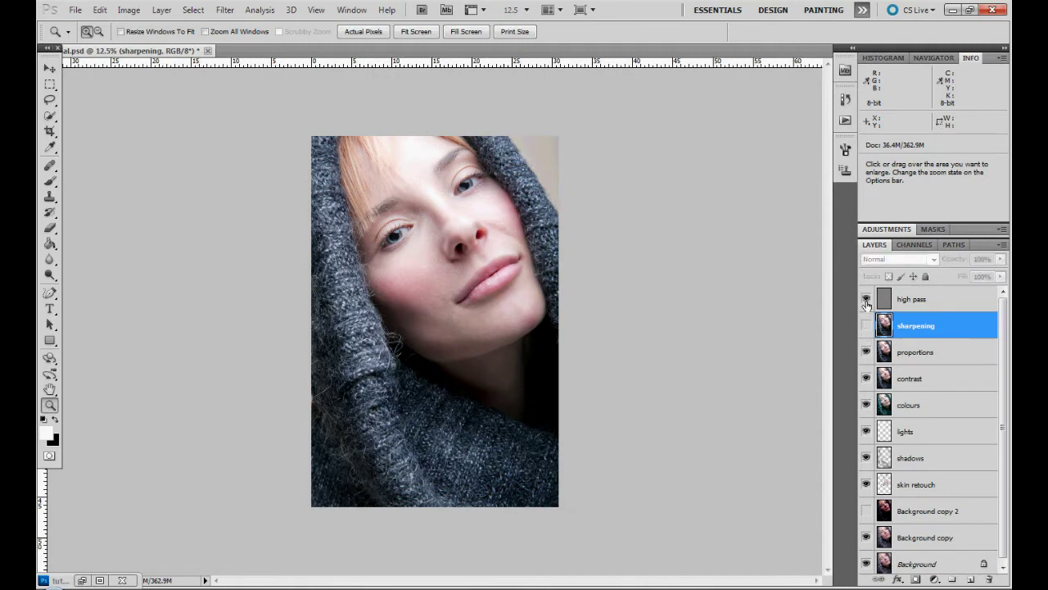
click(866, 325)
click(867, 325)
click(865, 299)
click(865, 326)
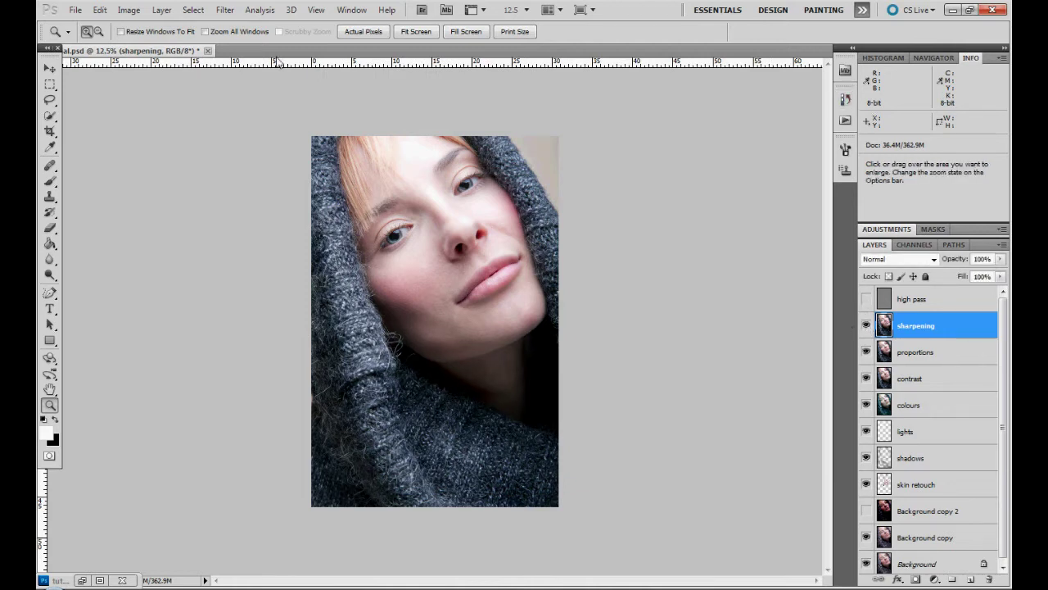
Expand the history list and compare the whole portrait with the sharpening layer shown and hidden
click(849, 99)
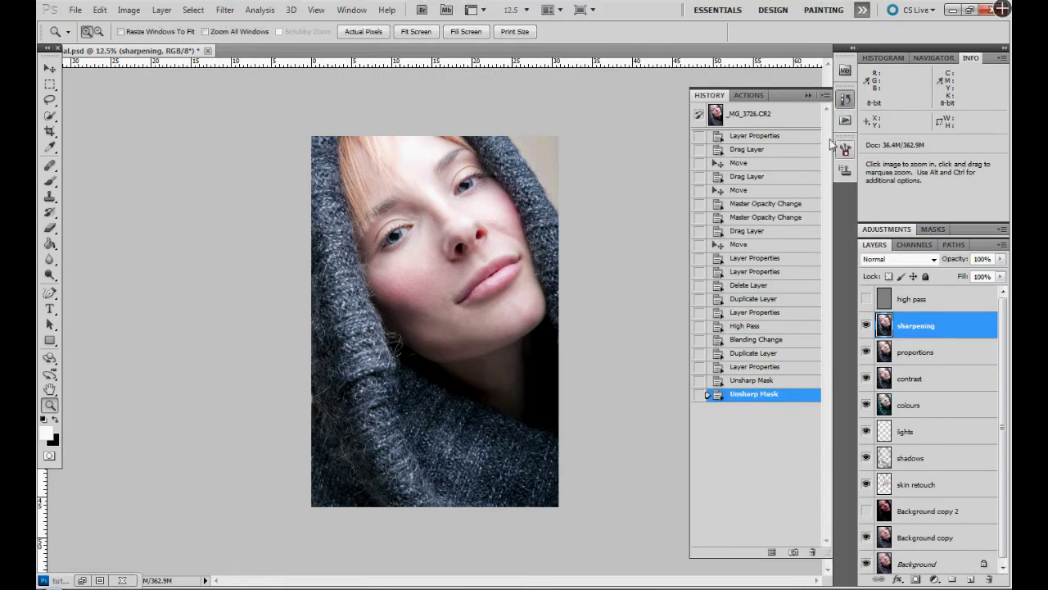
click(867, 325)
click(866, 326)
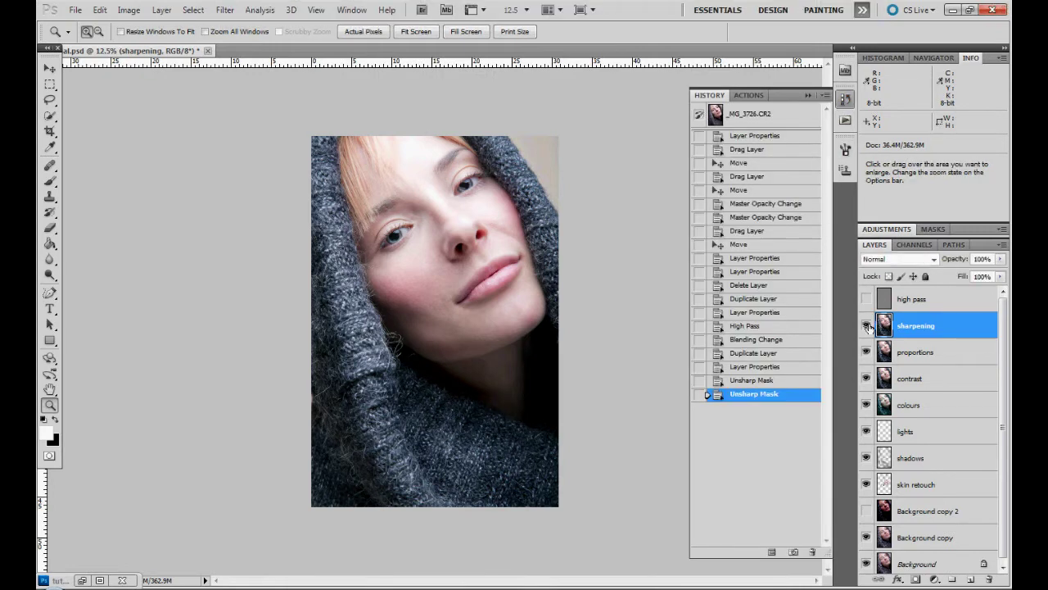
click(867, 326)
click(867, 326)
click(868, 326)
click(867, 326)
click(868, 326)
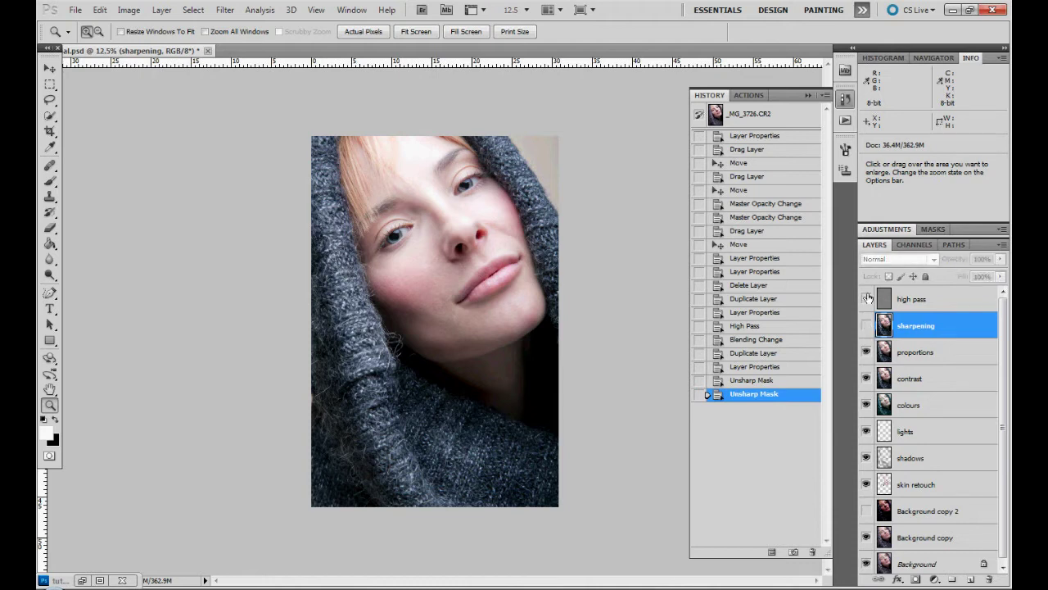
click(867, 298)
click(867, 326)
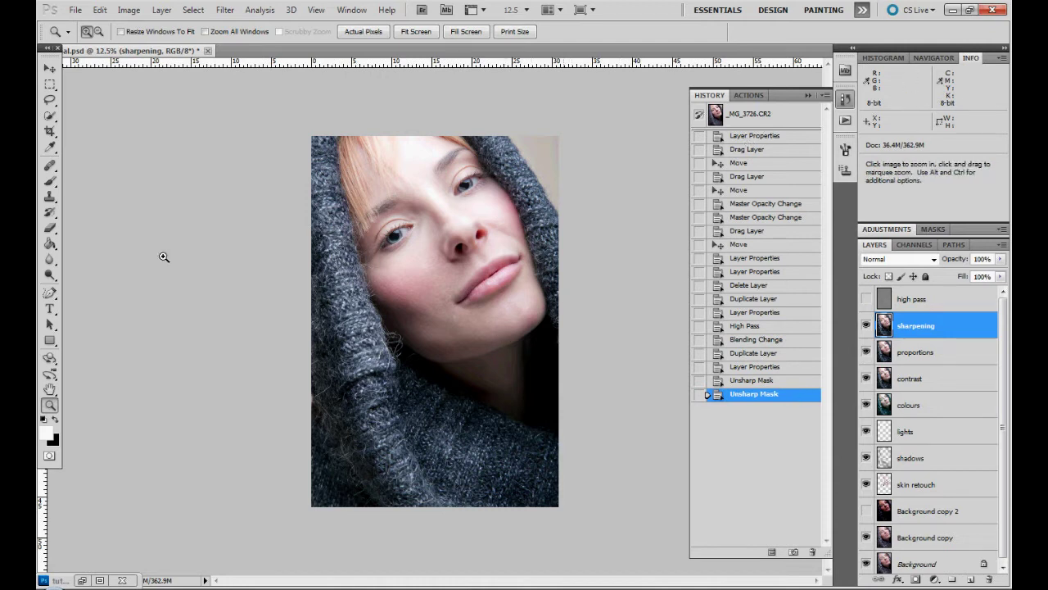
View the portrait at 8.33% and compare the original _MG_3726.CR2 snapshot with the latest Unsharp Mask history state
click(98, 31)
click(459, 316)
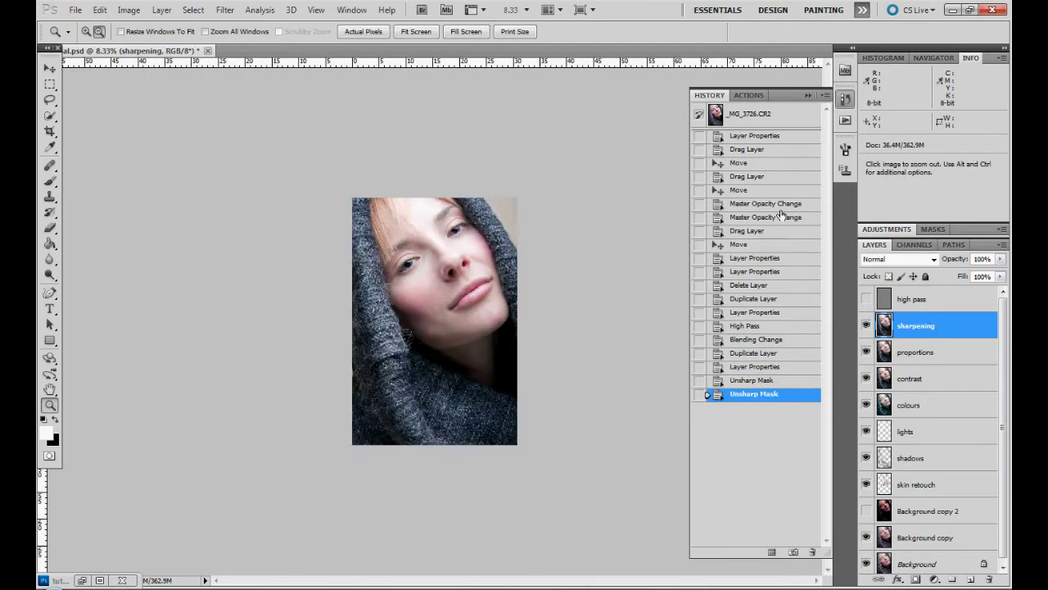
click(766, 115)
click(751, 395)
click(757, 117)
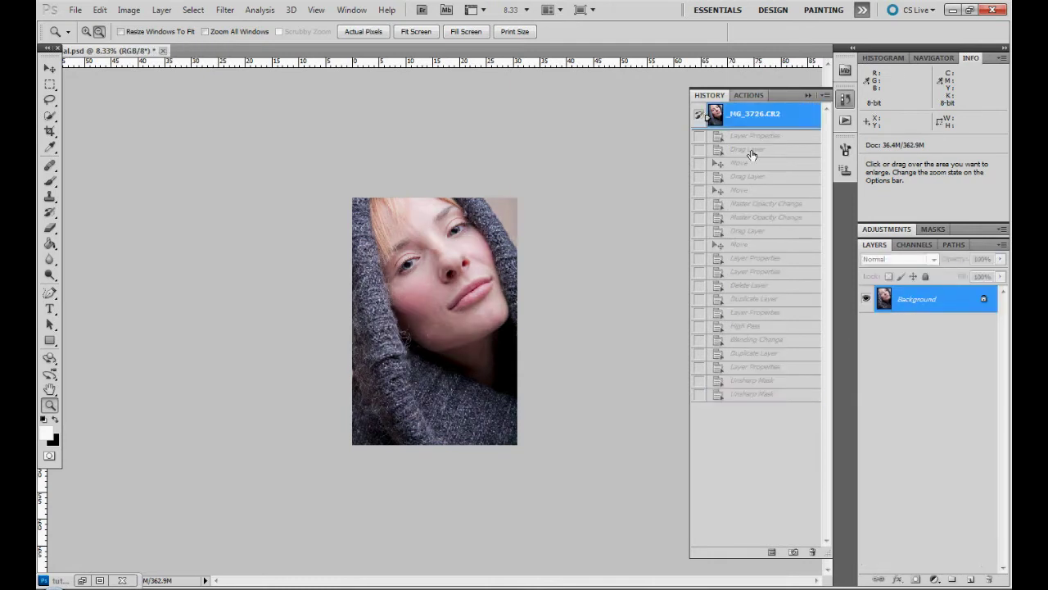
click(751, 397)
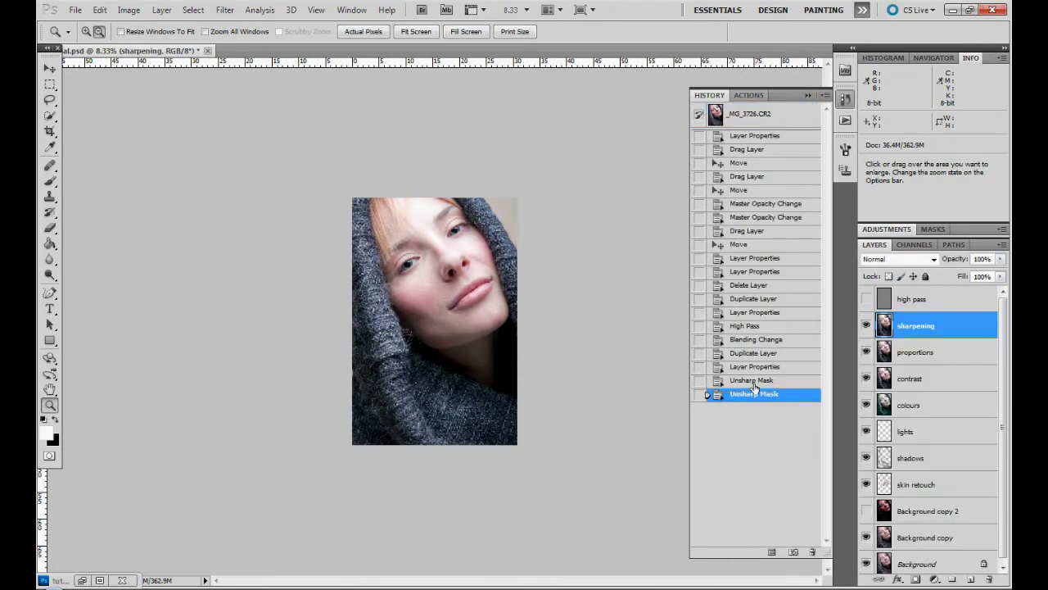
click(791, 121)
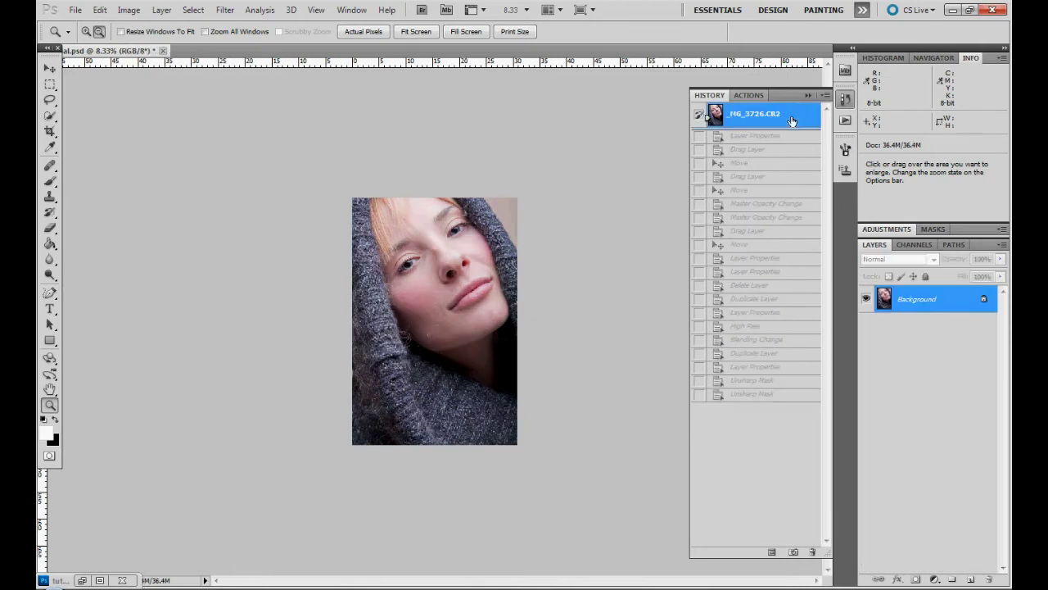
click(755, 396)
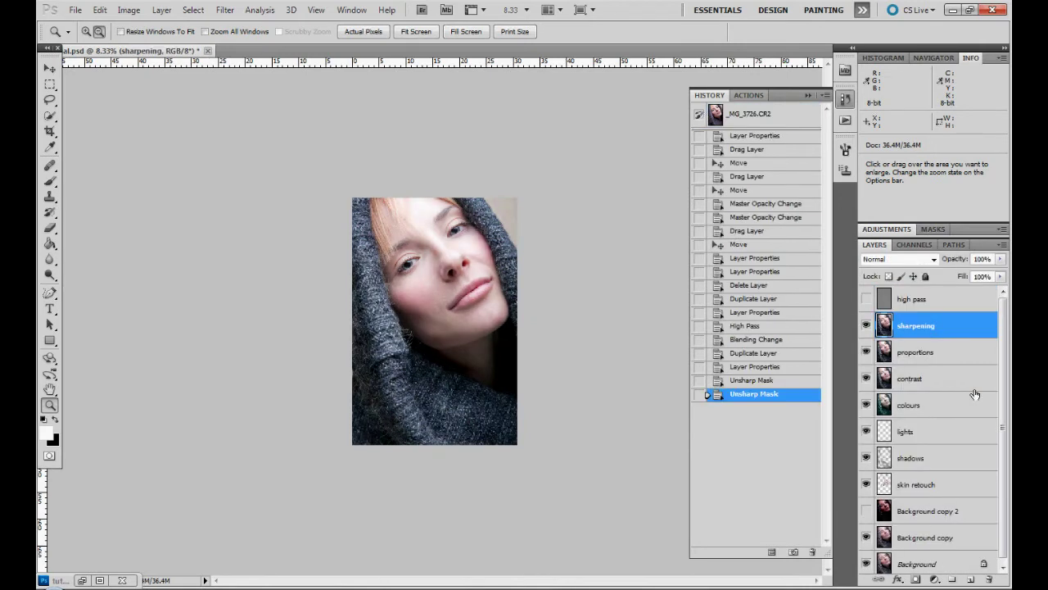
Duplicate the Background layer with the default name, move the copy above the high pass layer, and collapse the history list
right_click(931, 562)
click(832, 466)
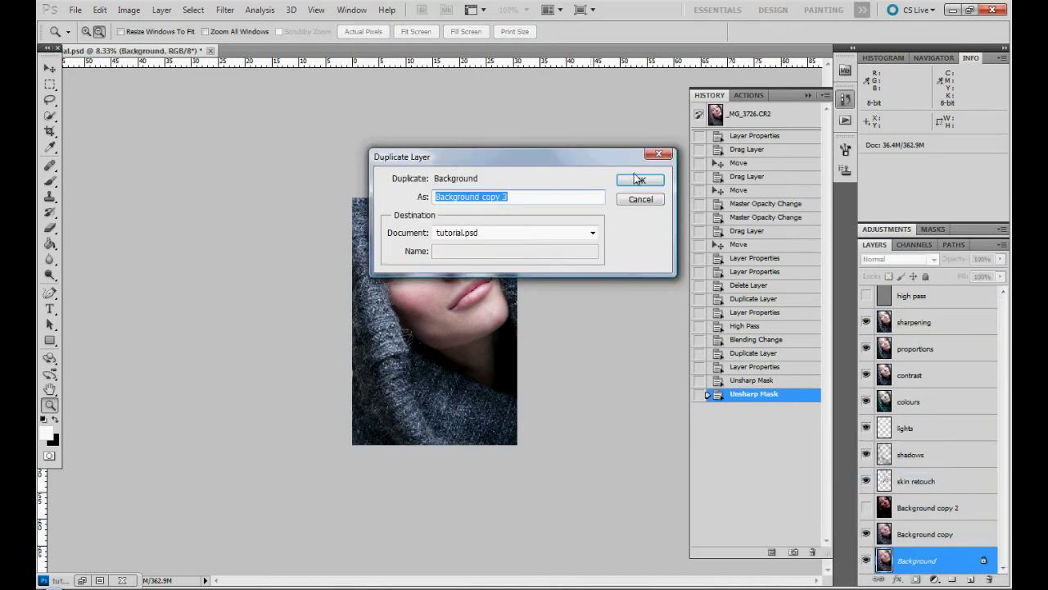
click(633, 176)
drag(932, 560, 927, 288)
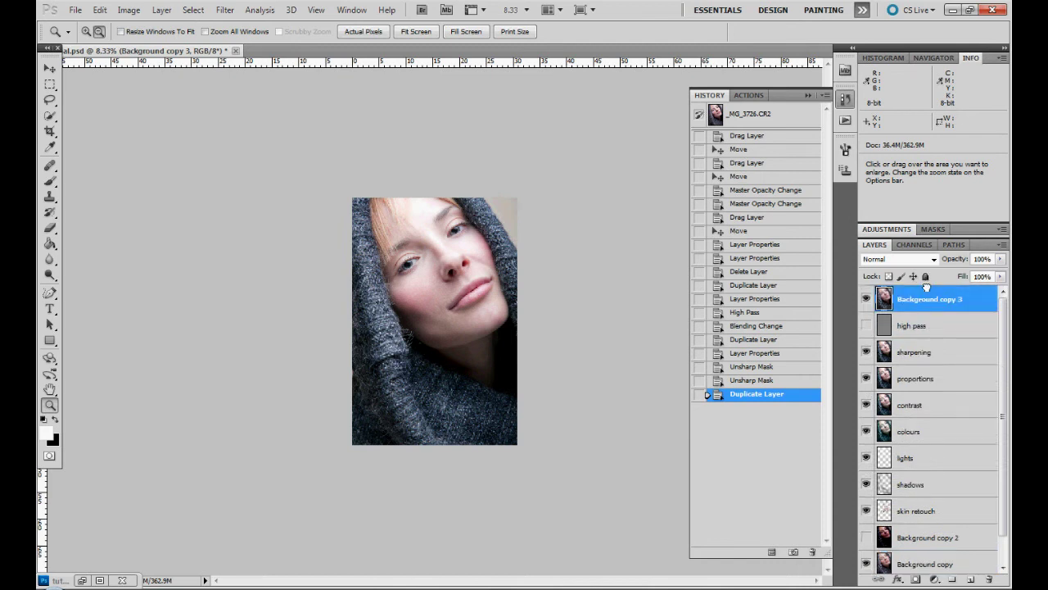
click(808, 95)
View the portrait at 16.7% and compare the original with the retouched result using Background copy 3's visibility, finishing with that layer hidden
alt+click(473, 295)
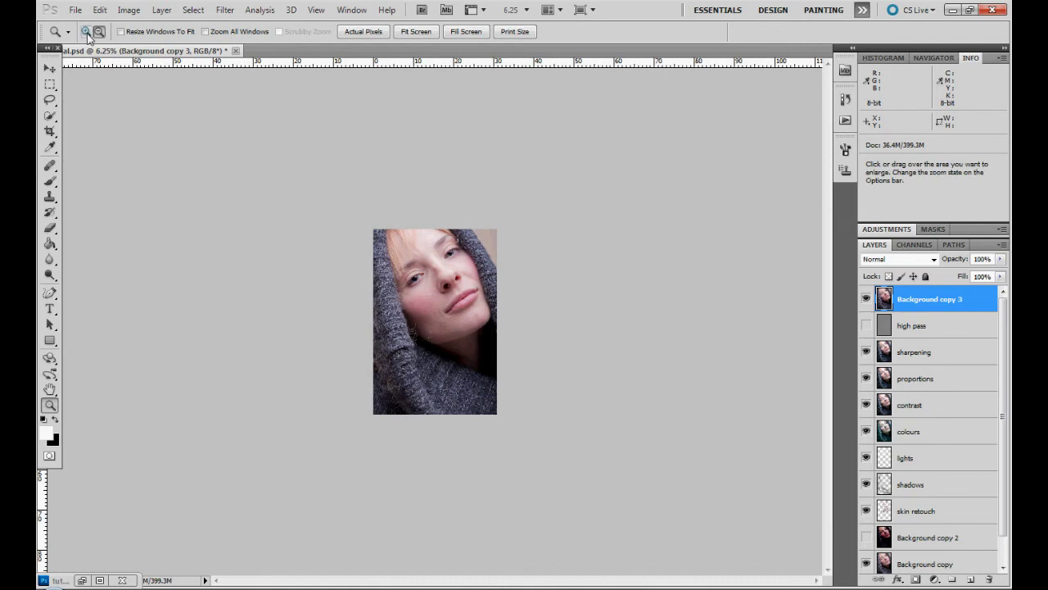
click(445, 327)
click(448, 327)
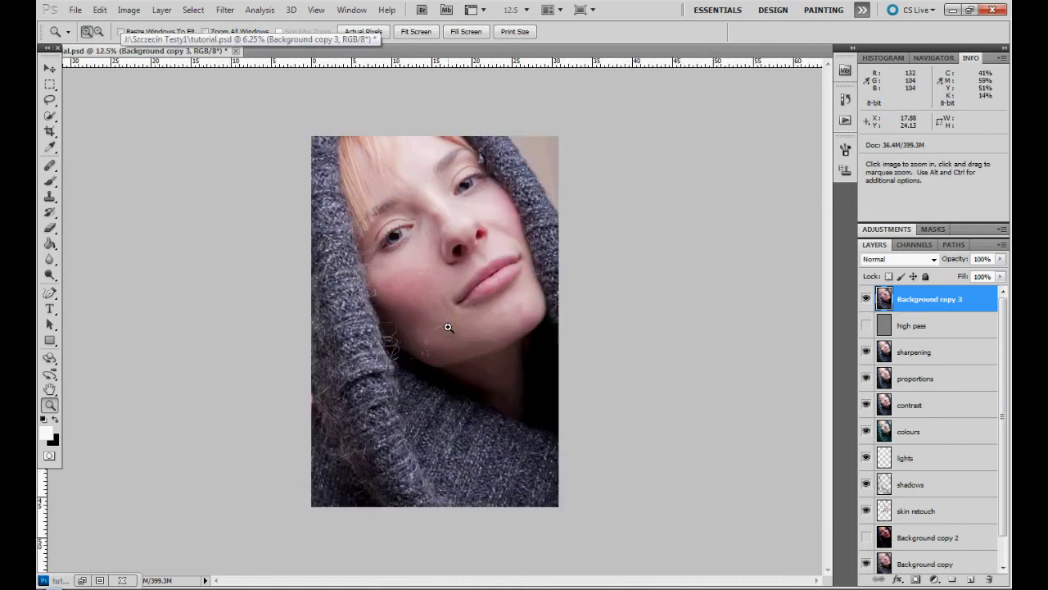
click(448, 327)
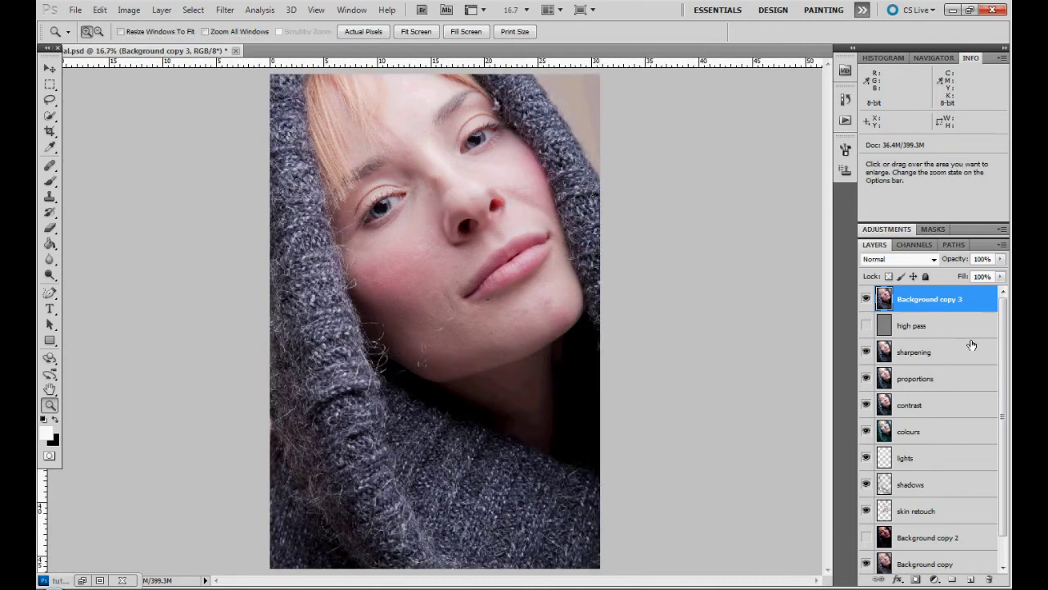
click(868, 300)
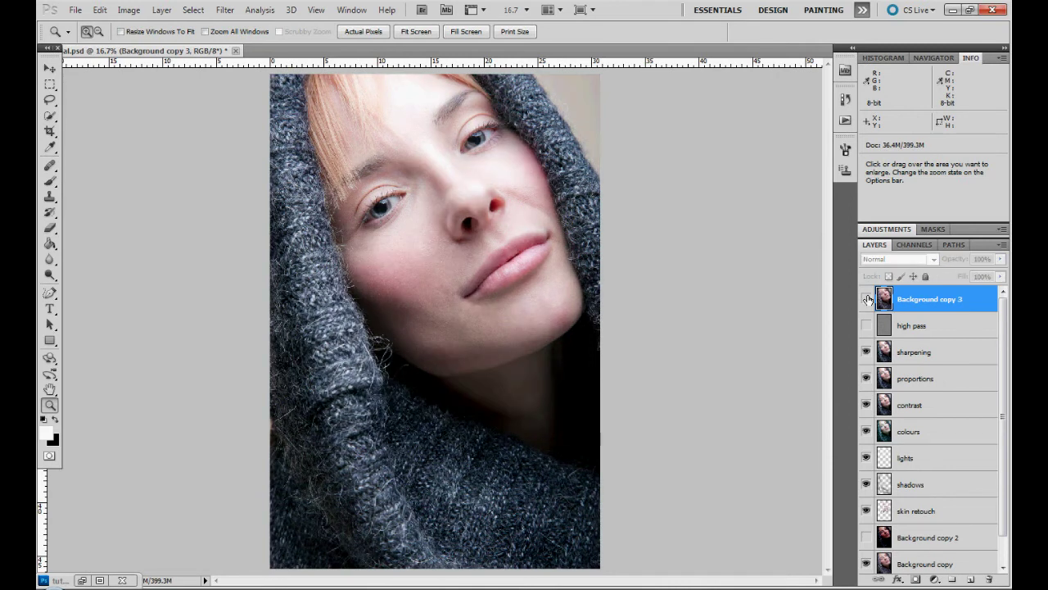
click(867, 300)
click(868, 300)
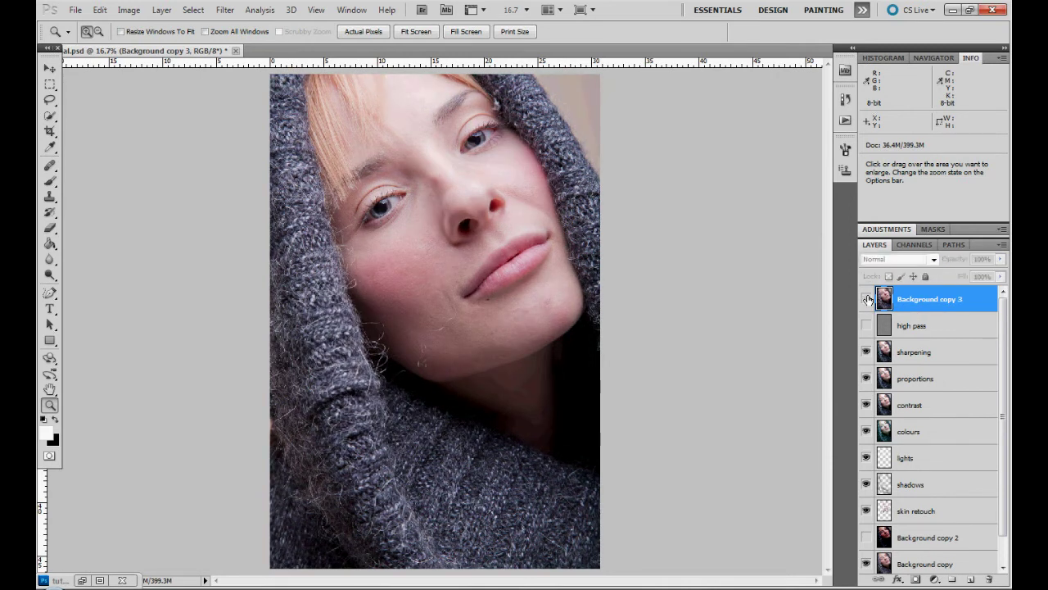
click(867, 299)
click(867, 299)
click(868, 300)
click(867, 300)
click(867, 300)
click(867, 299)
click(867, 300)
click(868, 300)
click(867, 299)
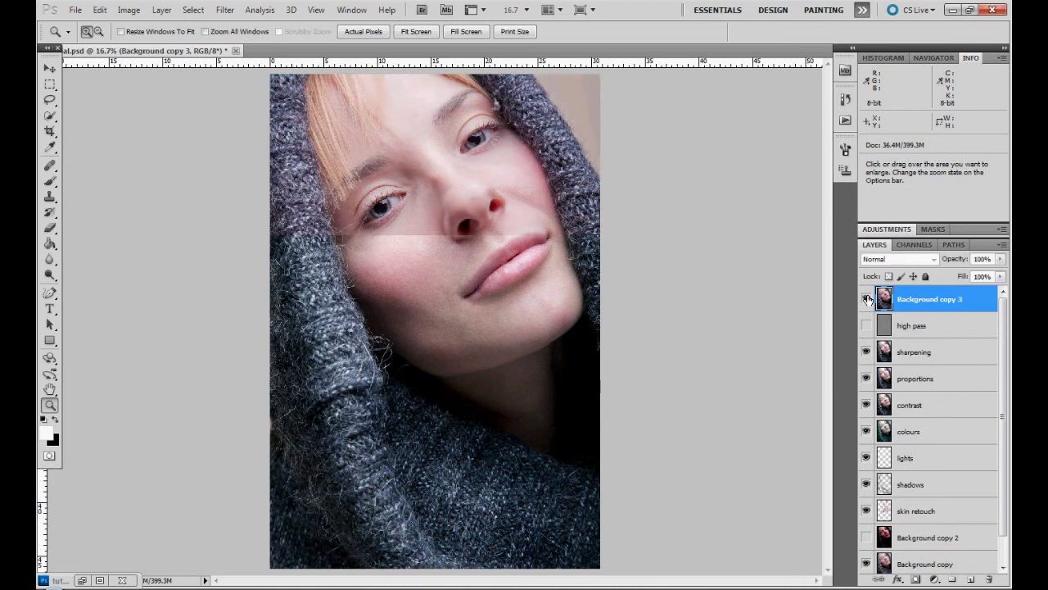
click(868, 300)
click(867, 300)
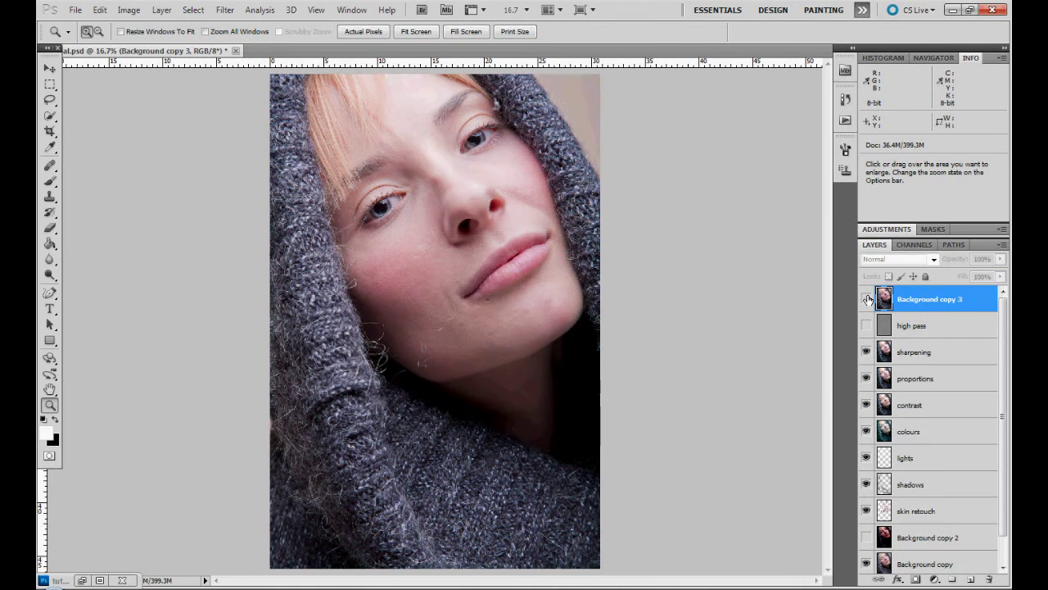
click(867, 299)
click(867, 299)
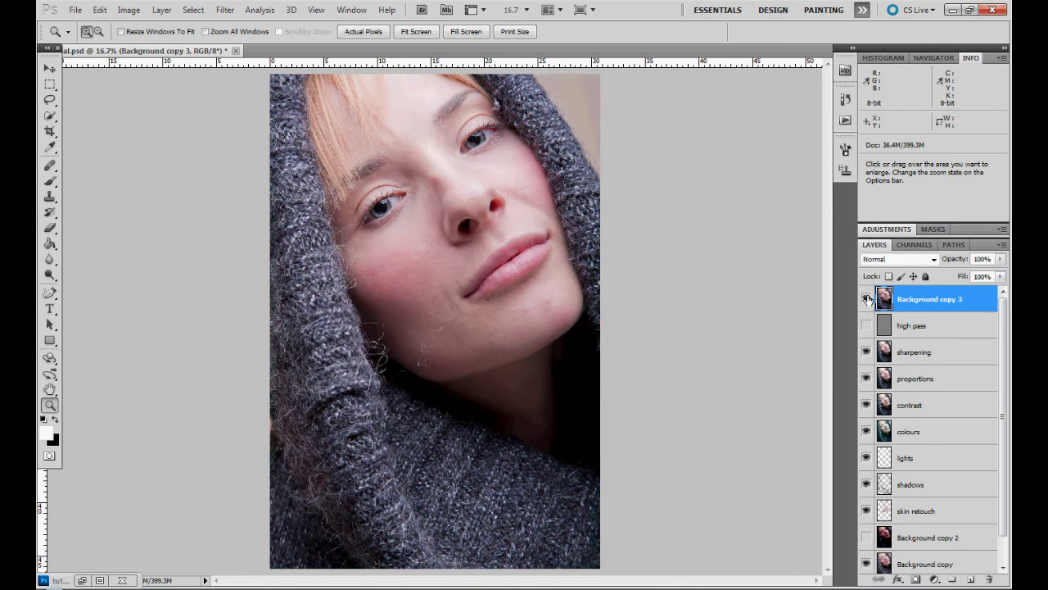
click(867, 300)
click(868, 299)
click(868, 299)
click(868, 300)
click(867, 299)
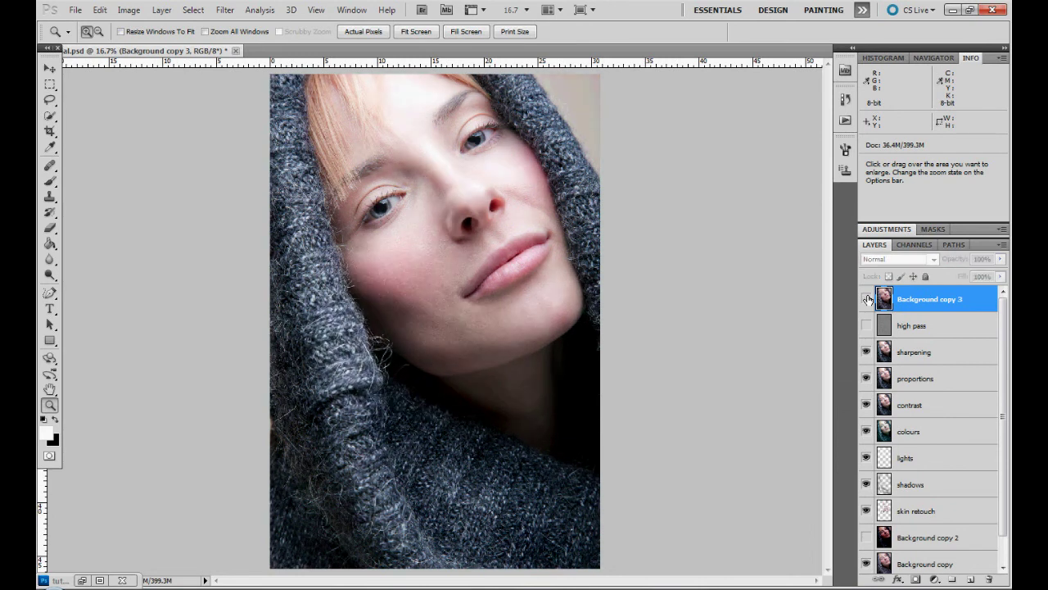
click(867, 299)
click(867, 300)
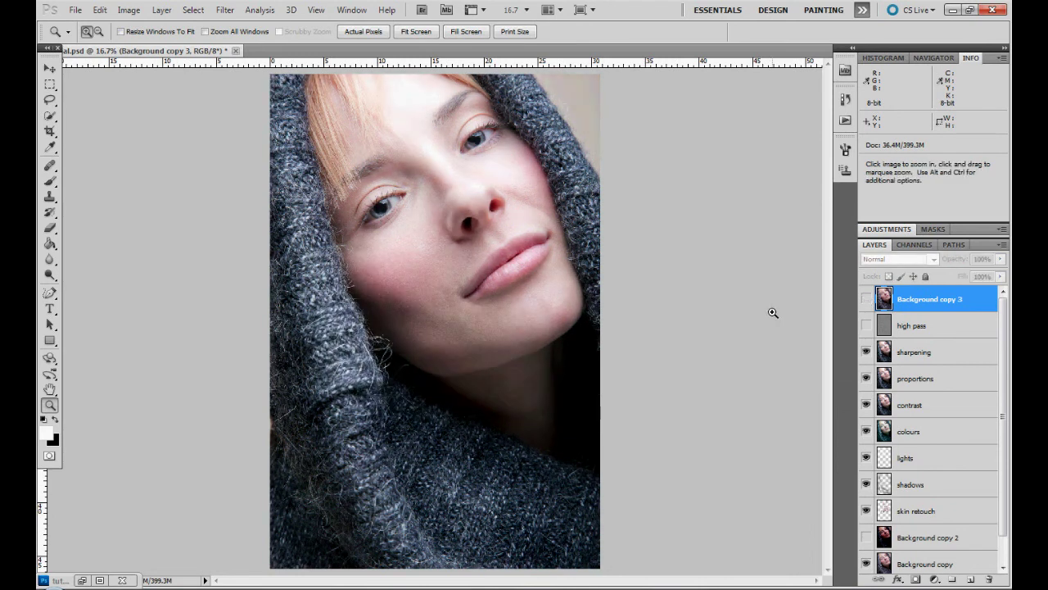